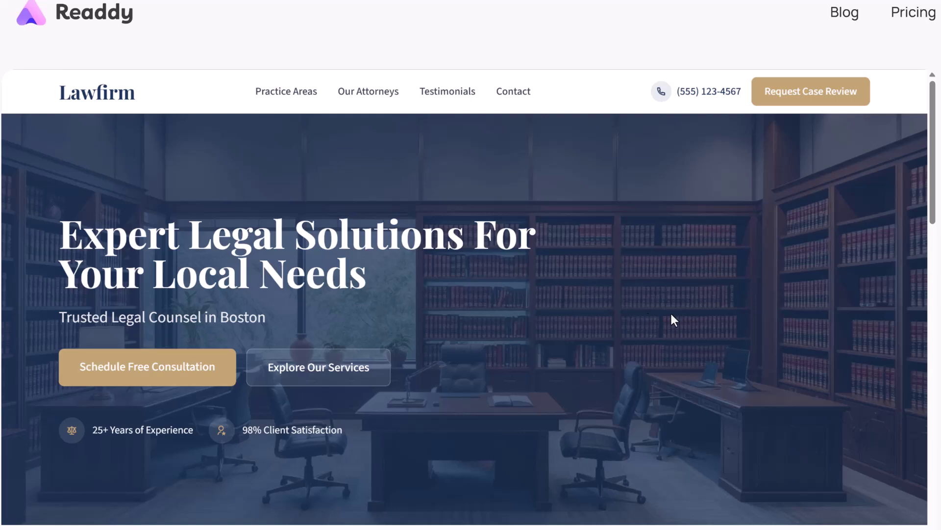
Scroll through the Lawfirm sample site to look over its sections
{"action": "scroll", "coordinate": [754, 316], "scroll_direction": "down", "scroll_amount": 15}
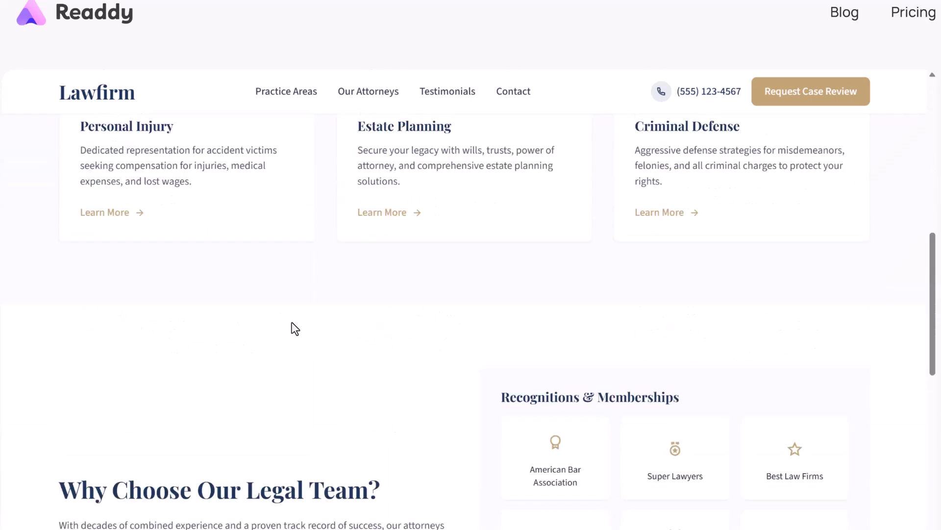
{"action": "scroll", "coordinate": [525, 332], "scroll_direction": "down", "scroll_amount": 15}
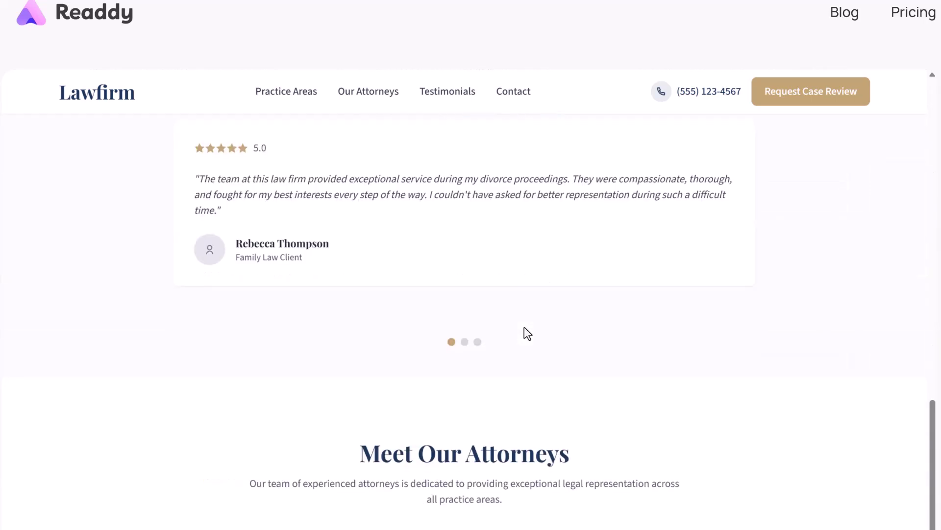
{"action": "scroll", "coordinate": [525, 327], "scroll_direction": "down", "scroll_amount": 10}
{"action": "scroll", "coordinate": [588, 330], "scroll_direction": "up", "scroll_amount": 2}
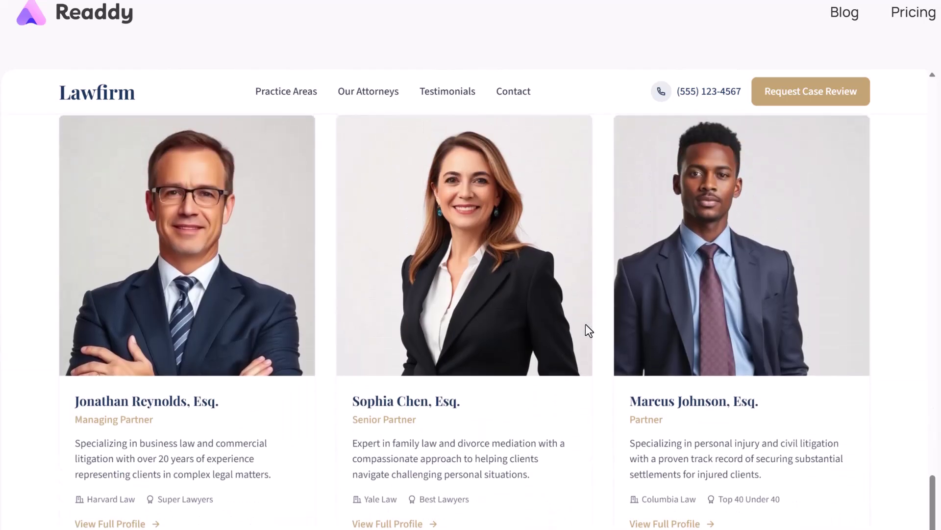
{"action": "scroll", "coordinate": [588, 329], "scroll_direction": "down", "scroll_amount": 15}
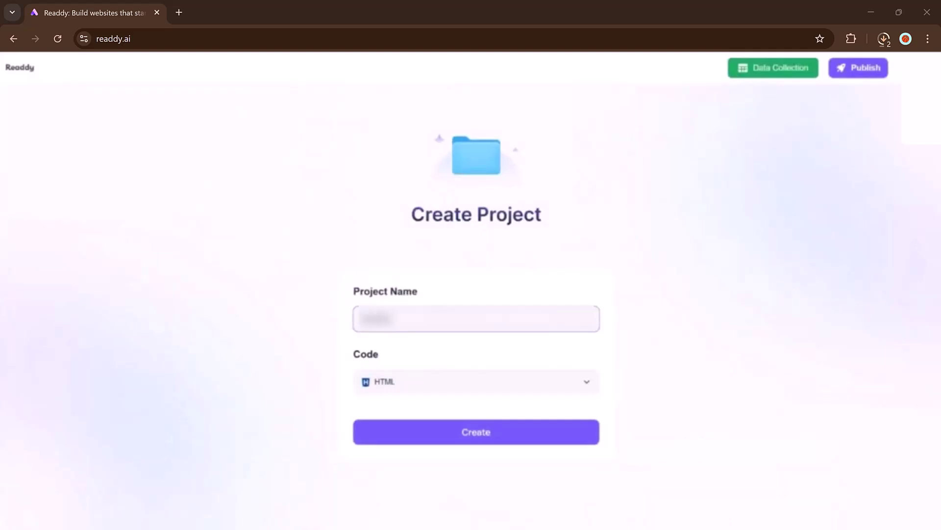
Create the 'Financial advisor site' project with HTML kept as the code framework
{"action": "left_click", "coordinate": [476, 382]}
{"action": "scroll", "coordinate": [475, 451], "scroll_direction": "down", "scroll_amount": 3}
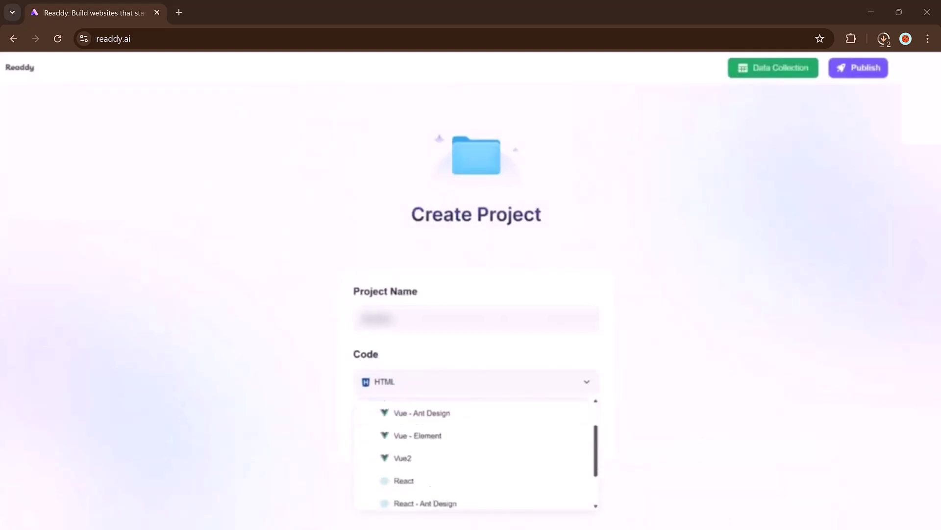
{"action": "scroll", "coordinate": [476, 469], "scroll_direction": "up", "scroll_amount": 3}
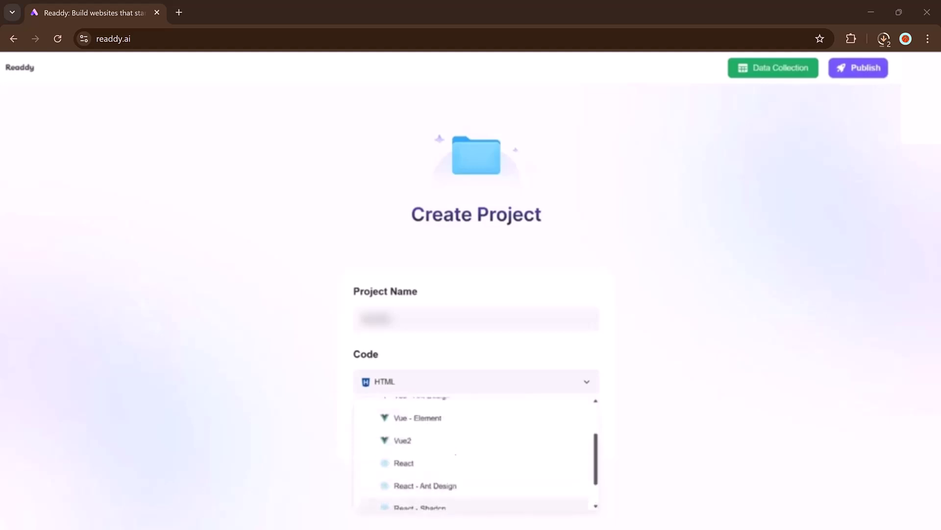
{"action": "scroll", "coordinate": [476, 469], "scroll_direction": "up", "scroll_amount": 2}
{"action": "left_click", "coordinate": [387, 412]}
{"action": "left_click", "coordinate": [476, 431]}
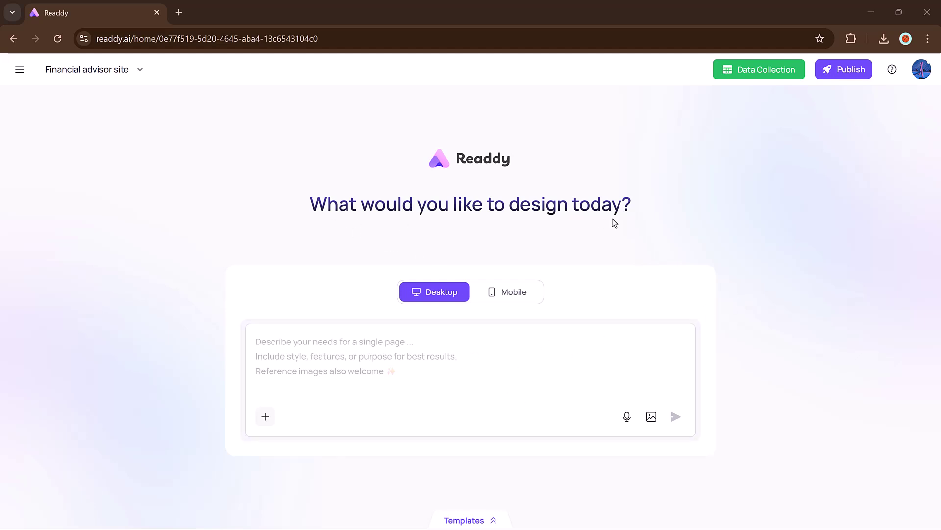
Submit the modern fashion eCommerce homepage description as a Desktop design request
{"action": "left_click", "coordinate": [505, 292]}
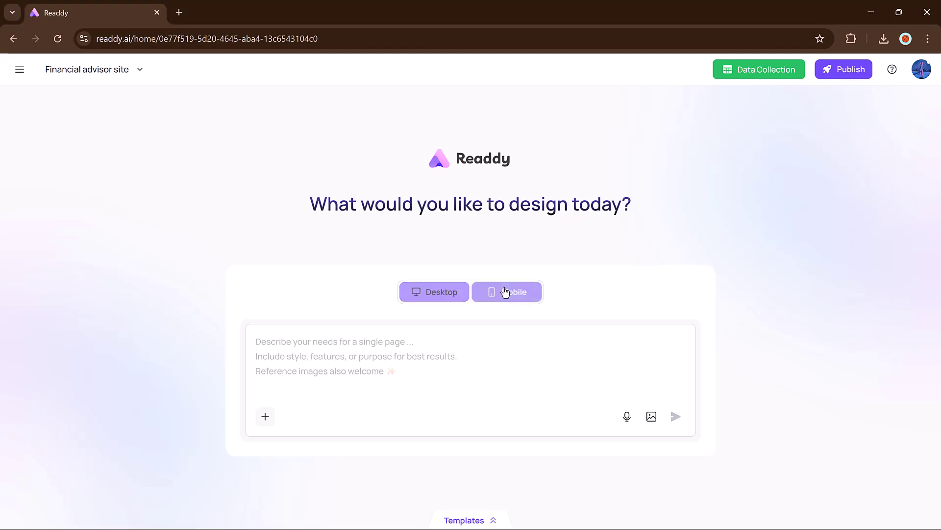
{"action": "left_click", "coordinate": [430, 296]}
{"action": "left_click", "coordinate": [405, 360]}
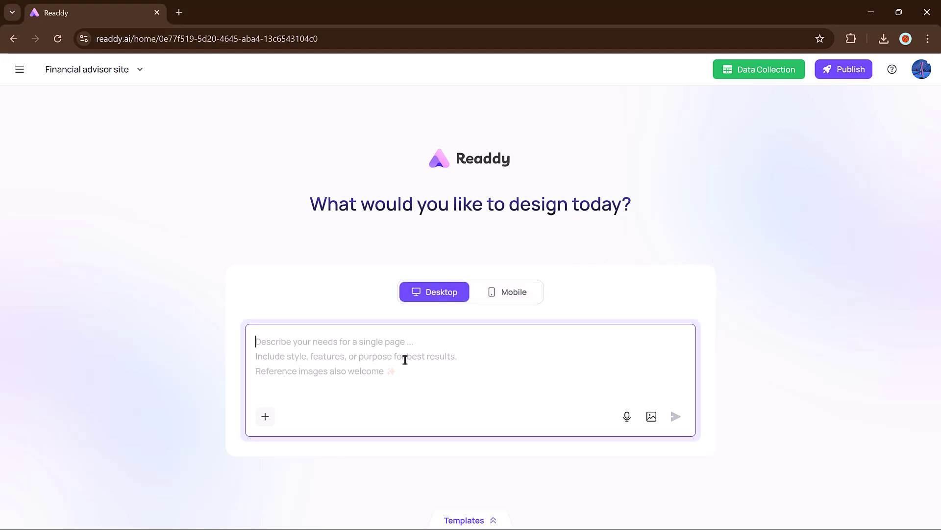
{"action": "key", "text": "ctrl+v"}
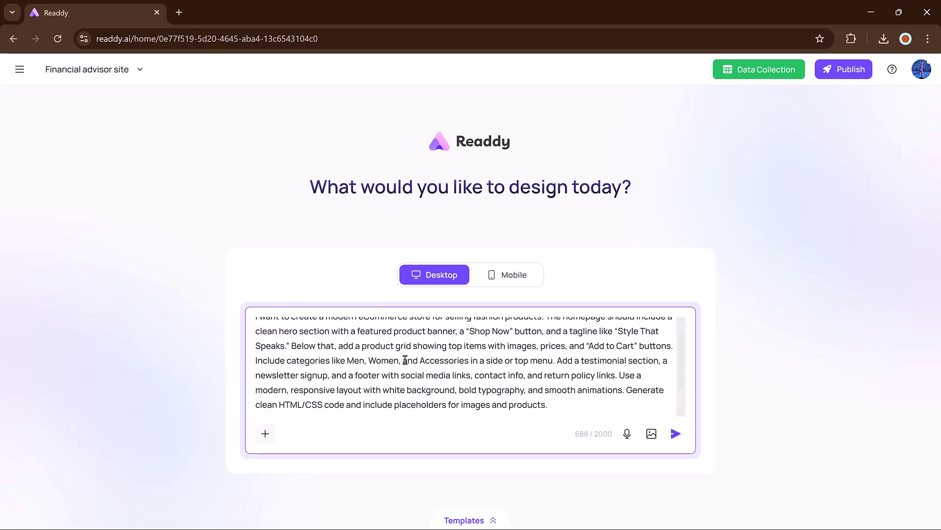
{"action": "scroll", "coordinate": [532, 396], "scroll_direction": "up", "scroll_amount": 2}
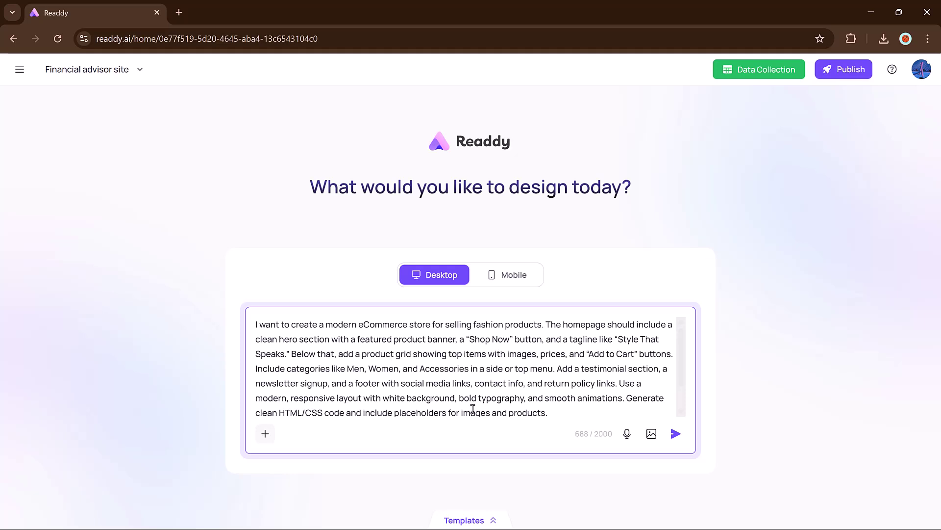
{"action": "left_click", "coordinate": [676, 433]}
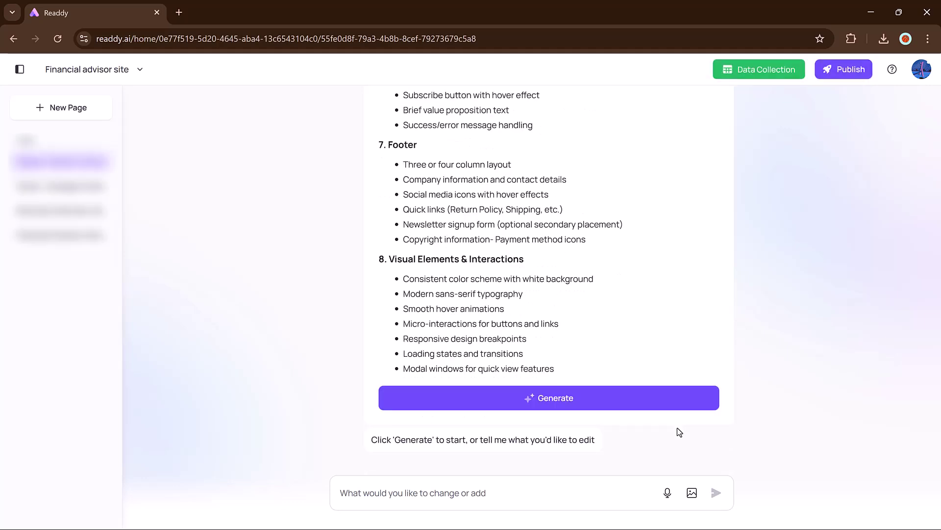
Generate the page from the eight-section plan and scroll through the resulting V1 preview
{"action": "left_click", "coordinate": [609, 405]}
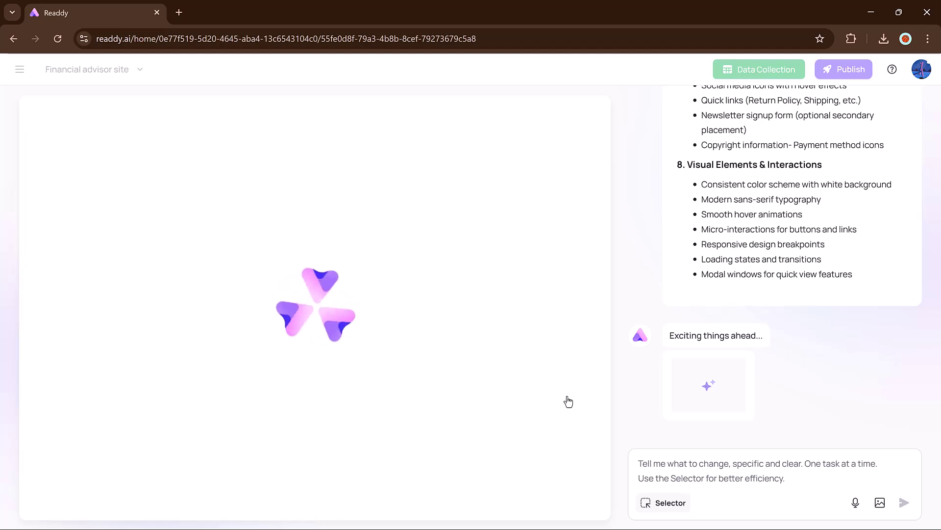
{"action": "scroll", "coordinate": [511, 276], "scroll_direction": "down", "scroll_amount": 3}
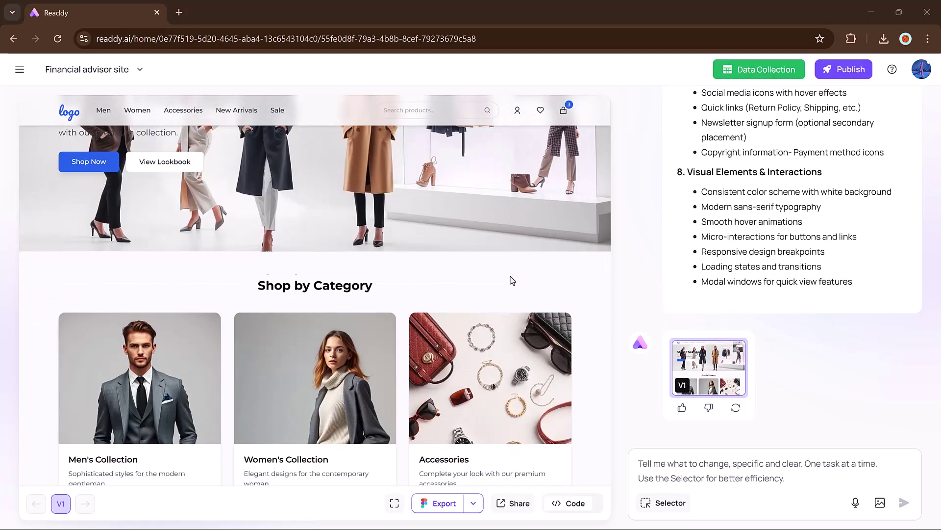
{"action": "scroll", "coordinate": [511, 279], "scroll_direction": "down", "scroll_amount": 10}
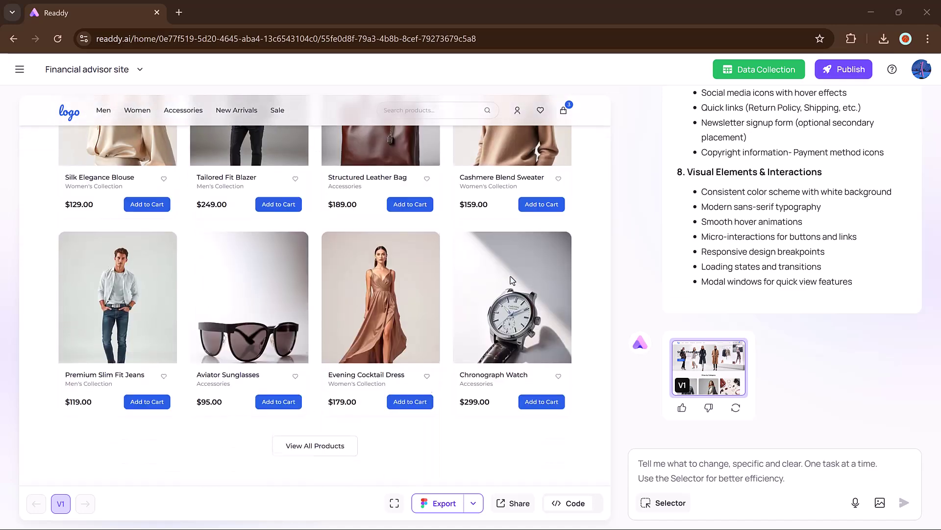
{"action": "scroll", "coordinate": [511, 280], "scroll_direction": "down", "scroll_amount": 6}
{"action": "scroll", "coordinate": [511, 279], "scroll_direction": "up", "scroll_amount": 10}
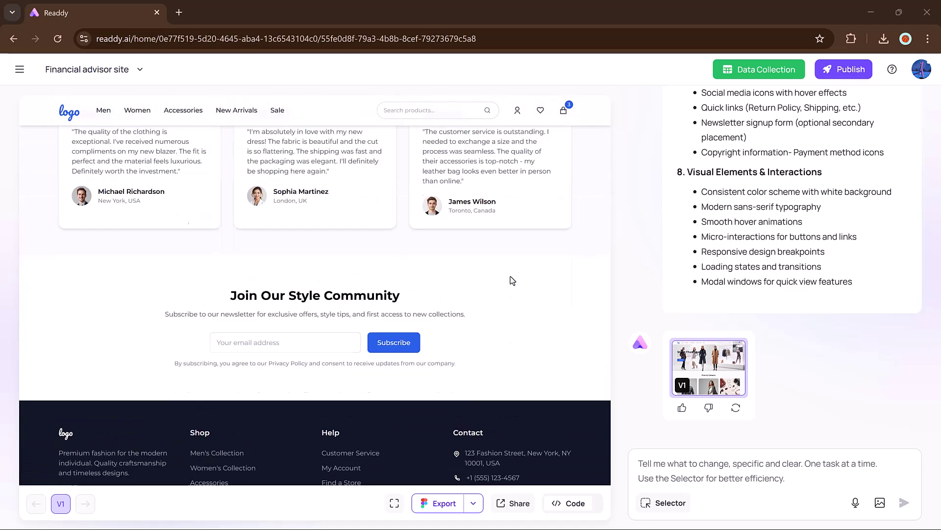
{"action": "scroll", "coordinate": [511, 279], "scroll_direction": "up", "scroll_amount": 10}
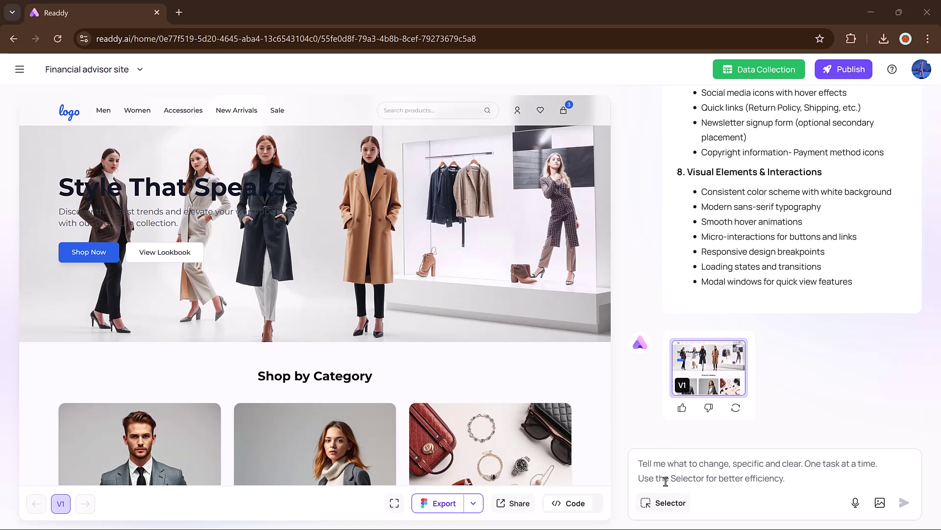
Select the Women's Collection image and open its background generation options
{"action": "left_click", "coordinate": [665, 502]}
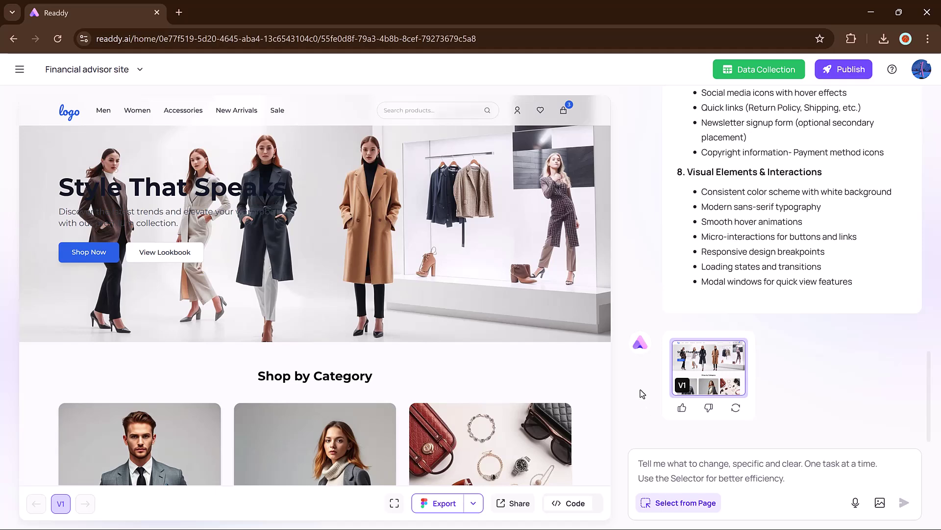
{"action": "scroll", "coordinate": [494, 320], "scroll_direction": "down", "scroll_amount": 2}
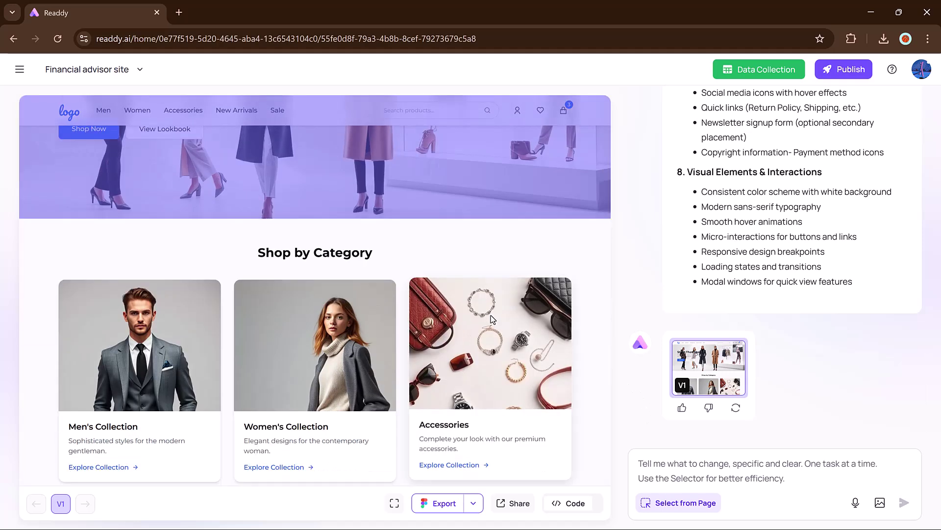
{"action": "left_click", "coordinate": [341, 333]}
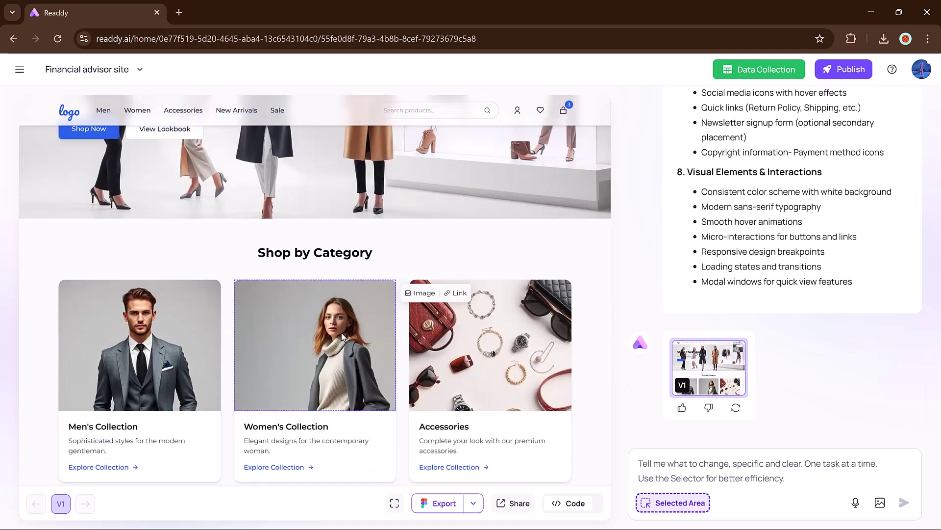
{"action": "left_click", "coordinate": [425, 296]}
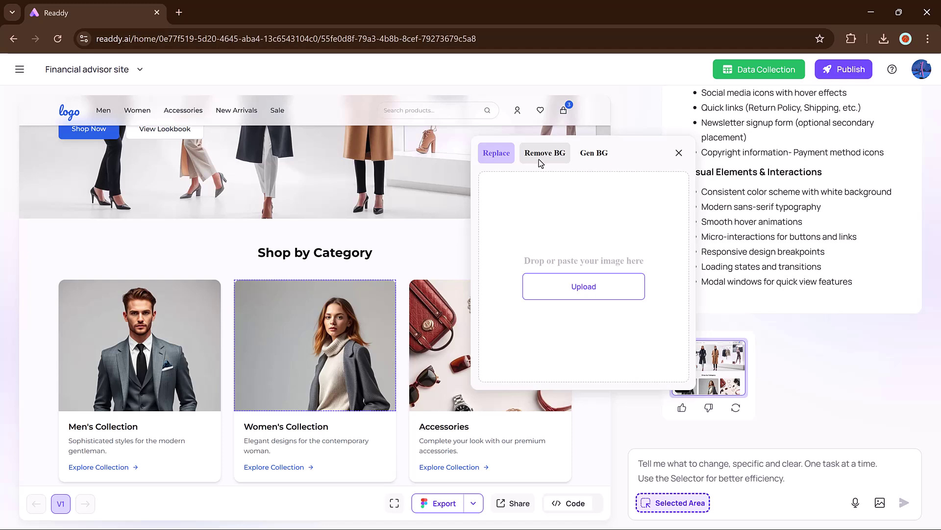
{"action": "left_click", "coordinate": [541, 156]}
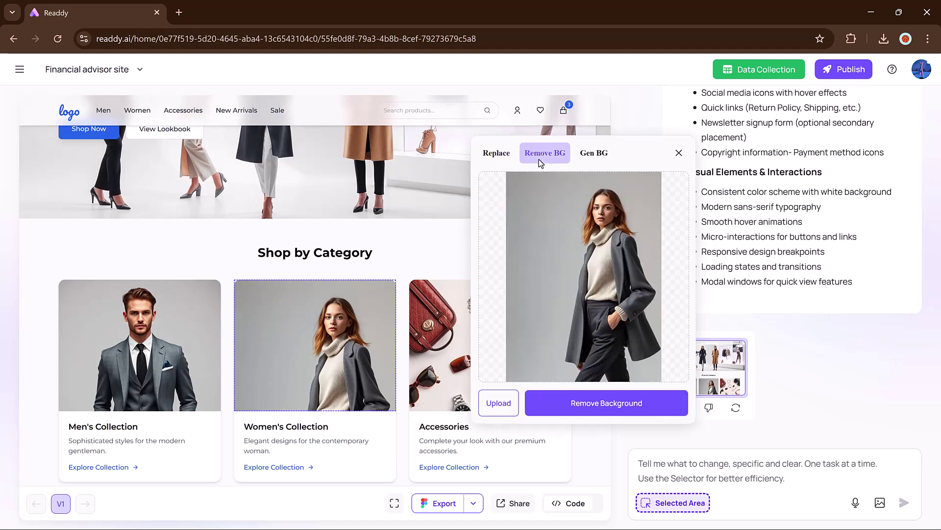
{"action": "left_click", "coordinate": [582, 159]}
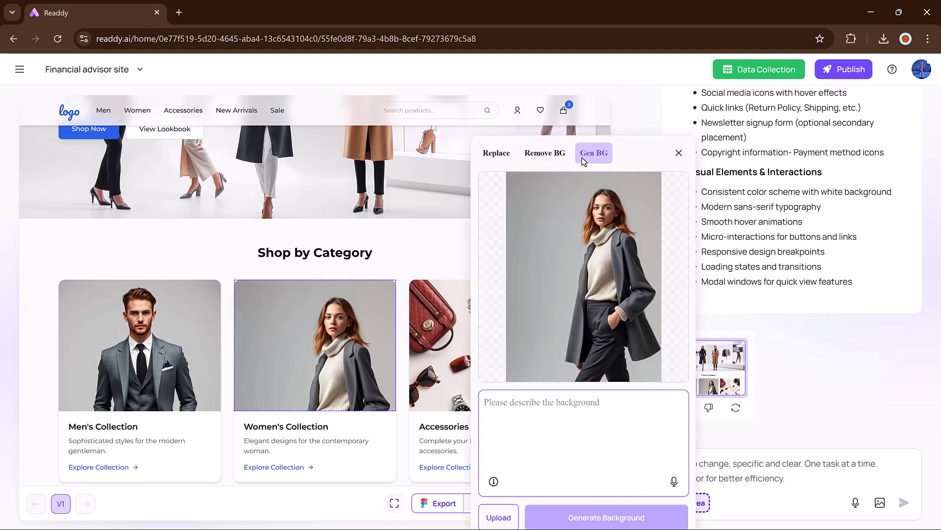
Generate a wall clock background, regenerate it once, apply it, and review V2
{"action": "left_click", "coordinate": [526, 405]}
{"action": "type", "text": "Add Wall Clock in the background"}
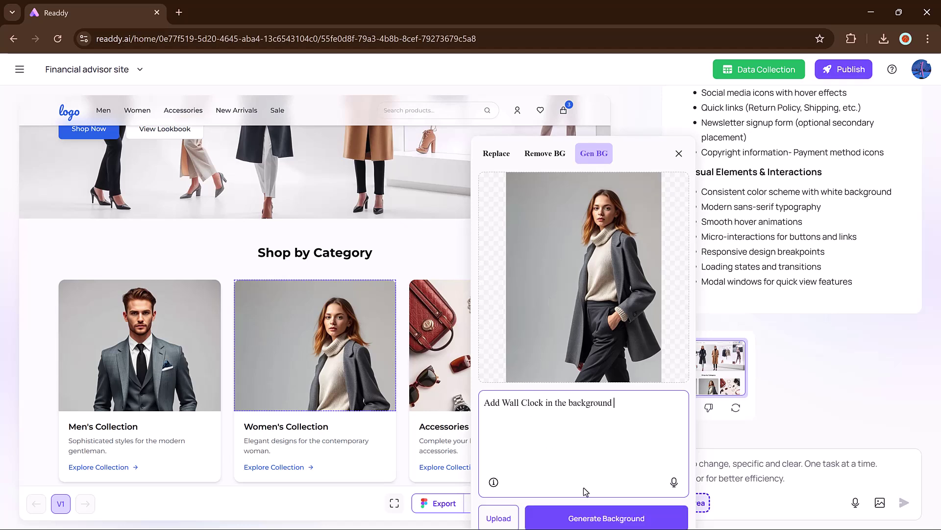
{"action": "left_click", "coordinate": [591, 515]}
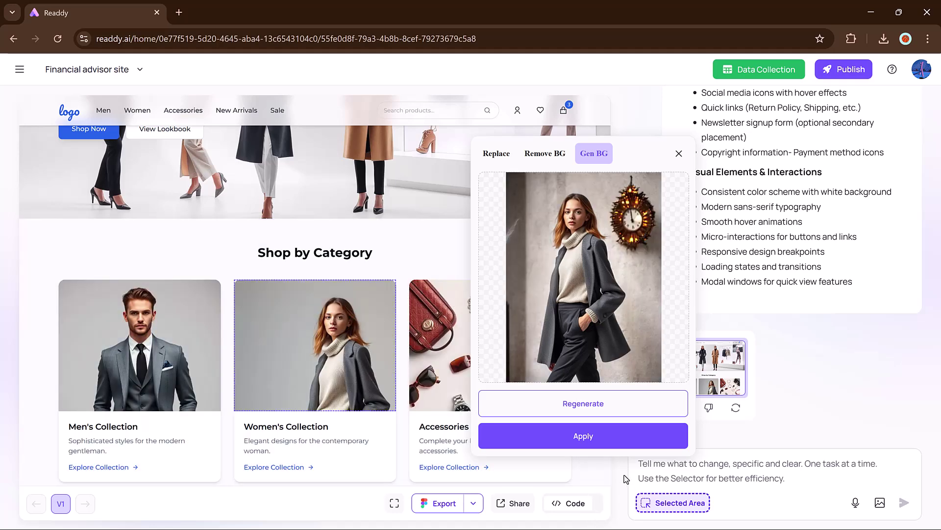
{"action": "left_click", "coordinate": [566, 411]}
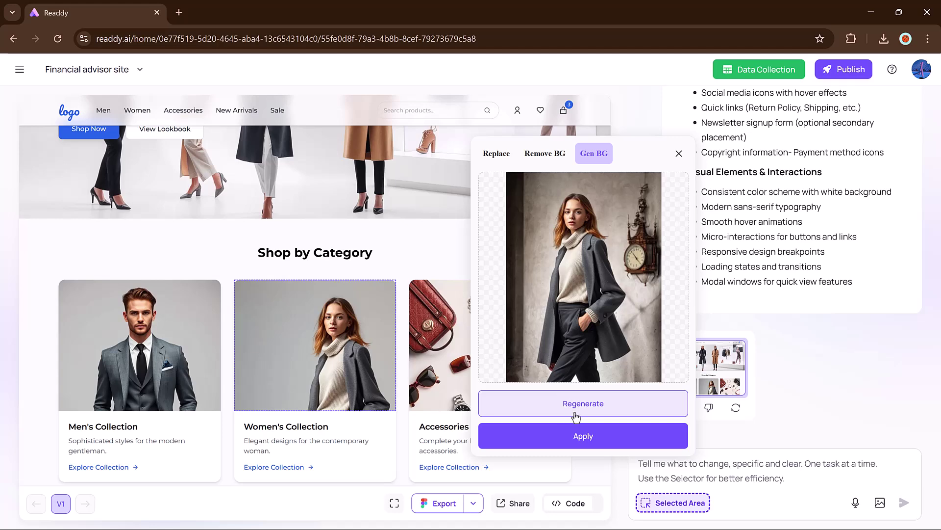
{"action": "left_click", "coordinate": [619, 434]}
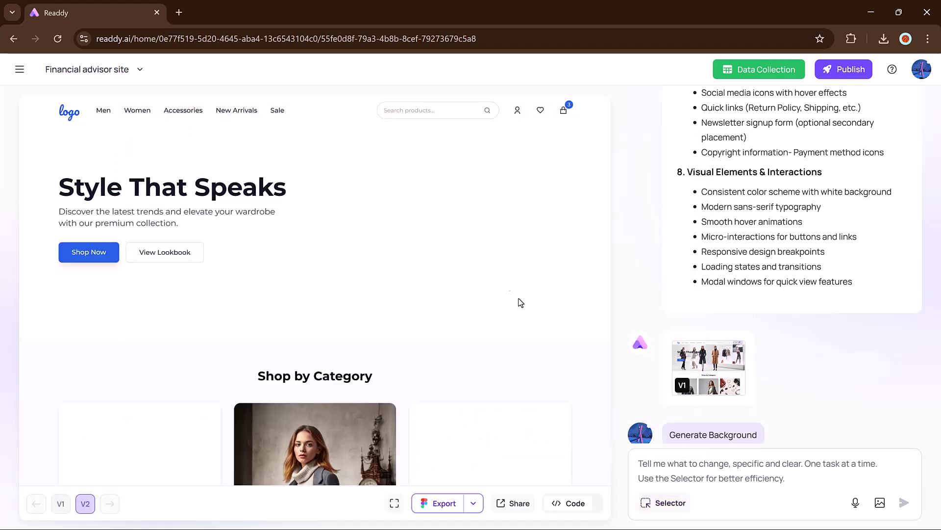
{"action": "scroll", "coordinate": [493, 264], "scroll_direction": "down", "scroll_amount": 3}
{"action": "scroll", "coordinate": [494, 267], "scroll_direction": "down", "scroll_amount": 1}
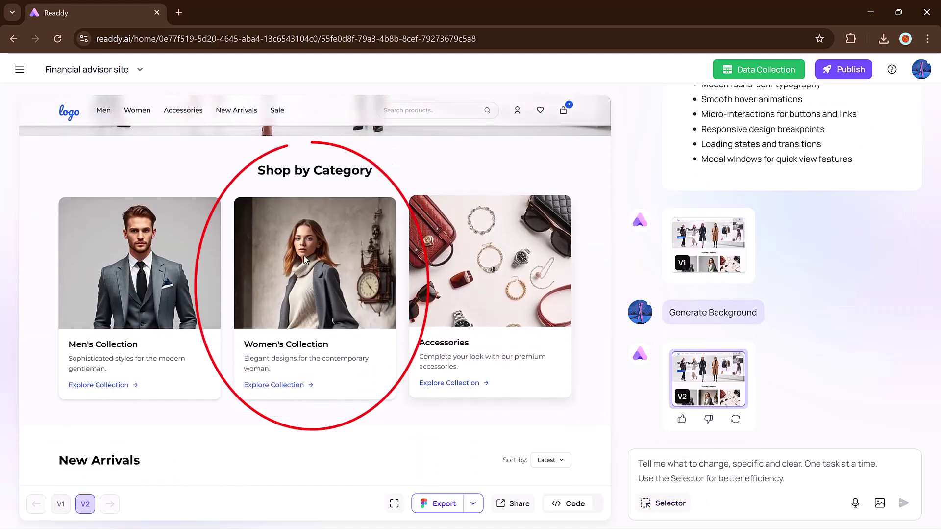
{"action": "scroll", "coordinate": [396, 323], "scroll_direction": "up", "scroll_amount": 3}
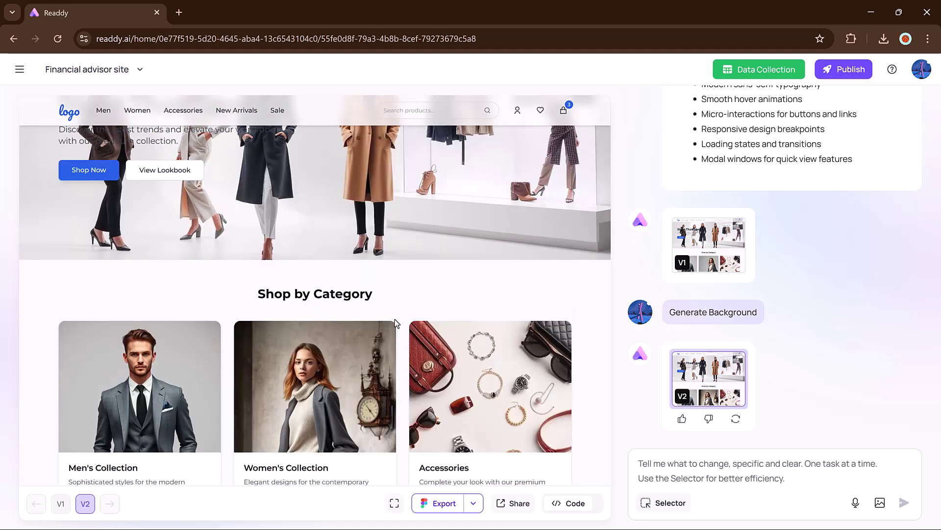
{"action": "scroll", "coordinate": [396, 323], "scroll_direction": "up", "scroll_amount": 2}
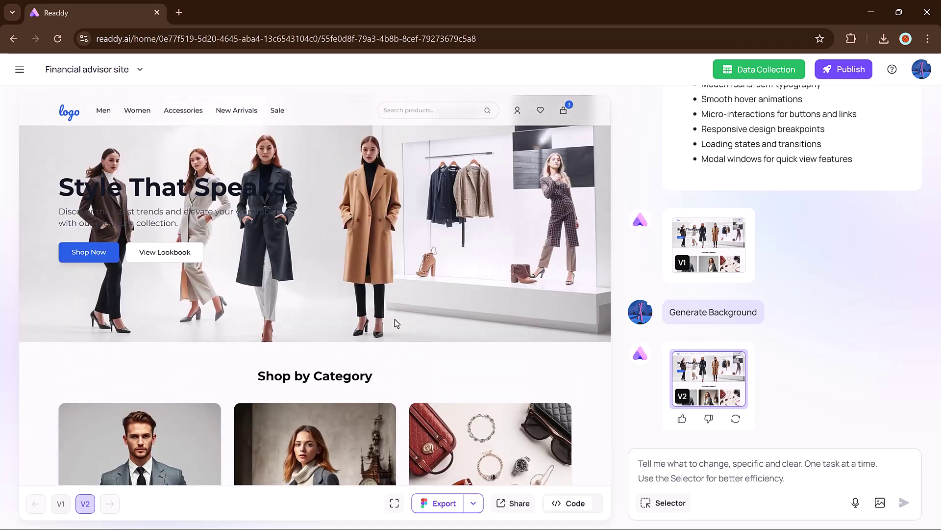
Replace the hero photo with a generated fashion video, regenerating once before applying it
{"action": "left_click", "coordinate": [665, 502]}
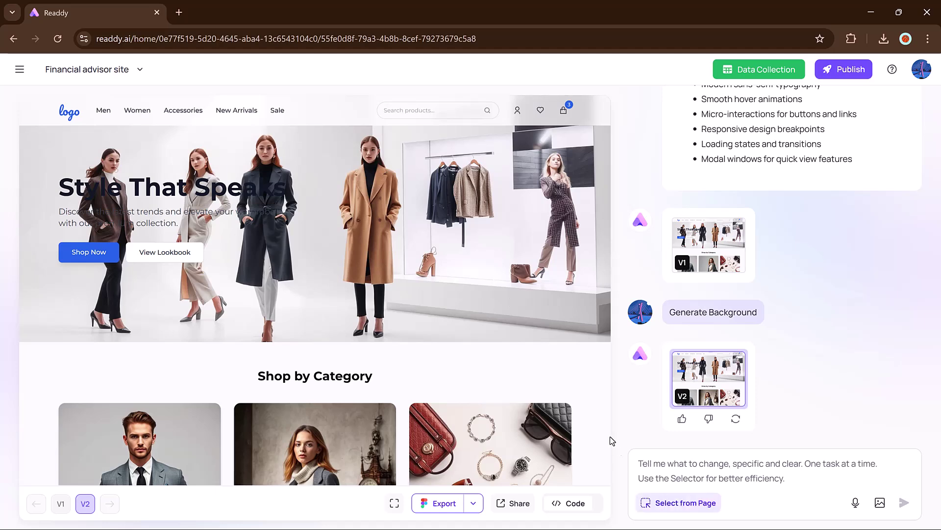
{"action": "left_click", "coordinate": [564, 147]}
{"action": "left_click", "coordinate": [560, 109]}
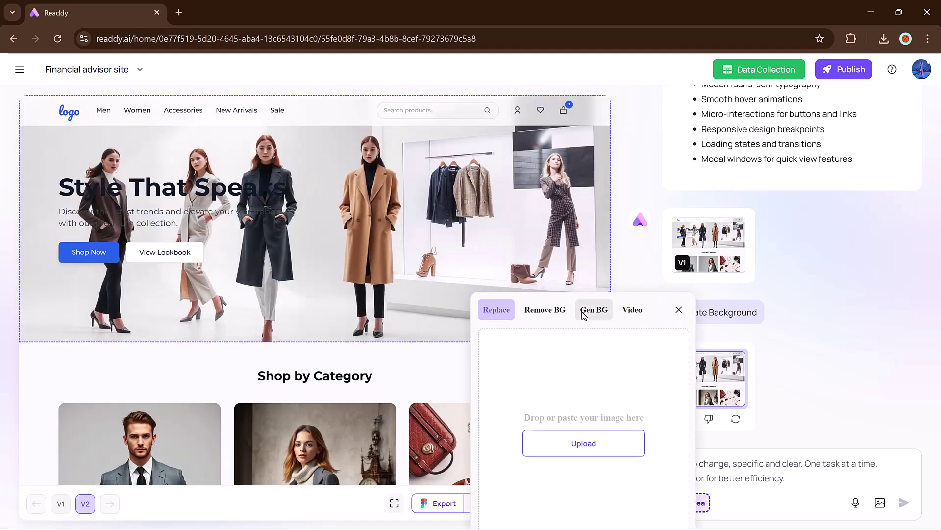
{"action": "left_click", "coordinate": [619, 314]}
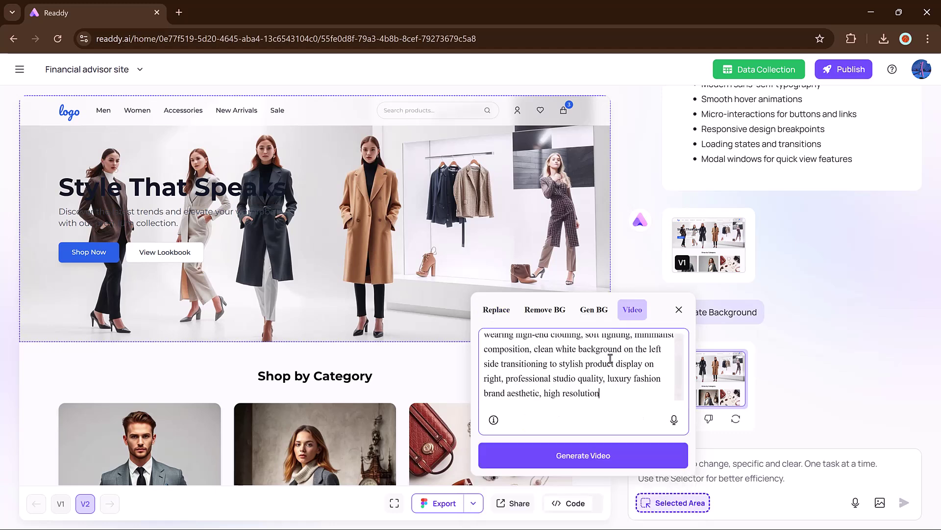
{"action": "scroll", "coordinate": [609, 360], "scroll_direction": "up", "scroll_amount": 3}
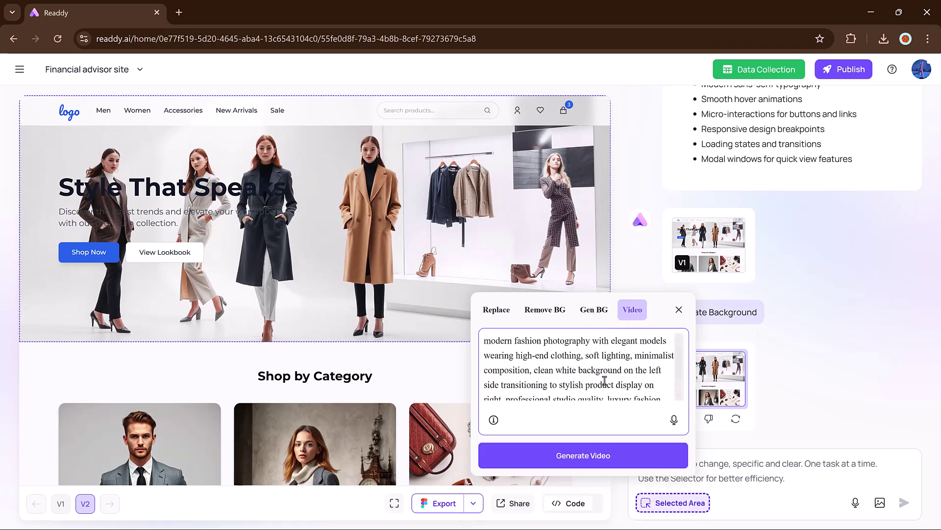
{"action": "left_click", "coordinate": [596, 449]}
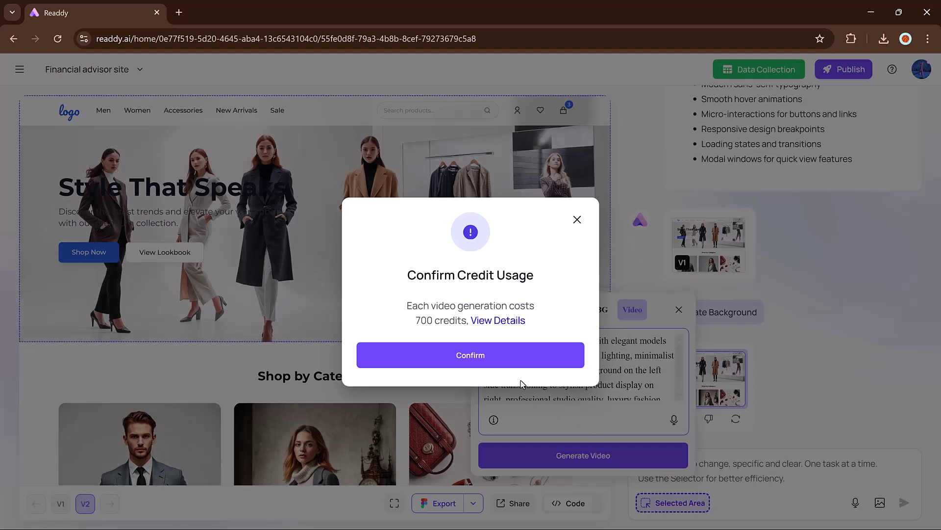
{"action": "left_click", "coordinate": [497, 363]}
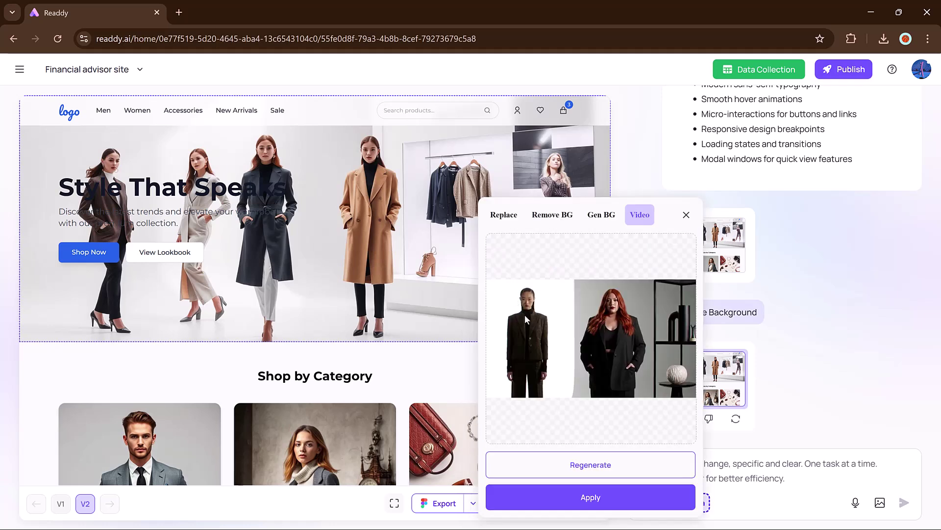
{"action": "left_click", "coordinate": [587, 475]}
{"action": "left_click", "coordinate": [492, 355]}
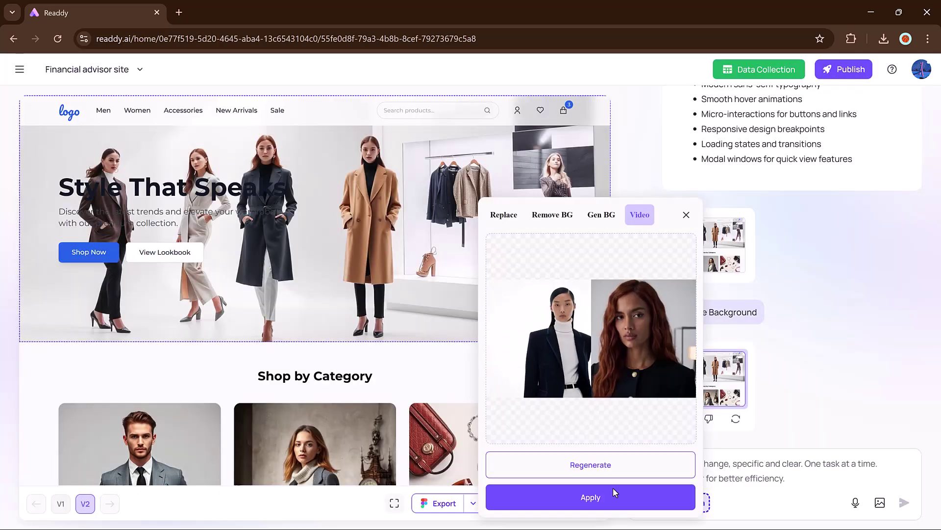
{"action": "left_click", "coordinate": [626, 506]}
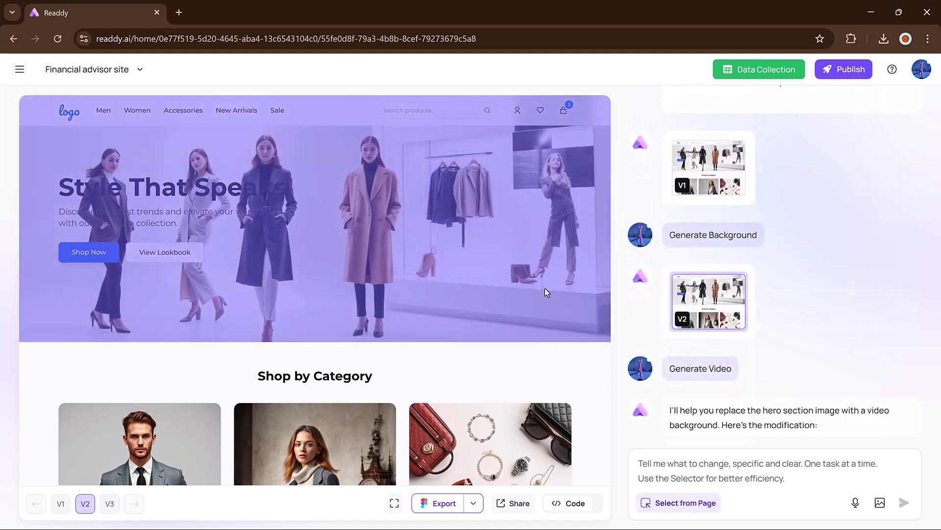
Send 'Dark Theme' for the hero section, compare against V3, and keep V4 shown
{"action": "left_click", "coordinate": [545, 287]}
{"action": "type", "text": "Dark Theme"}
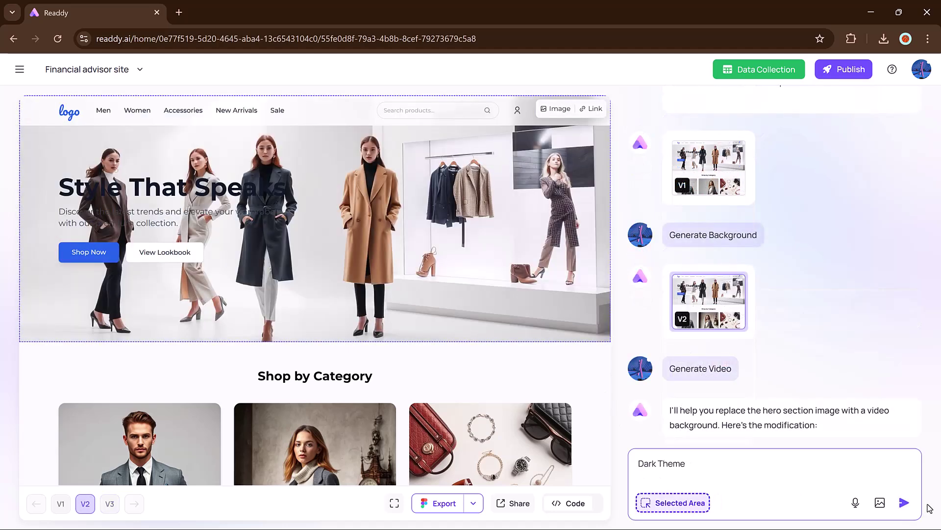
{"action": "left_click", "coordinate": [905, 503]}
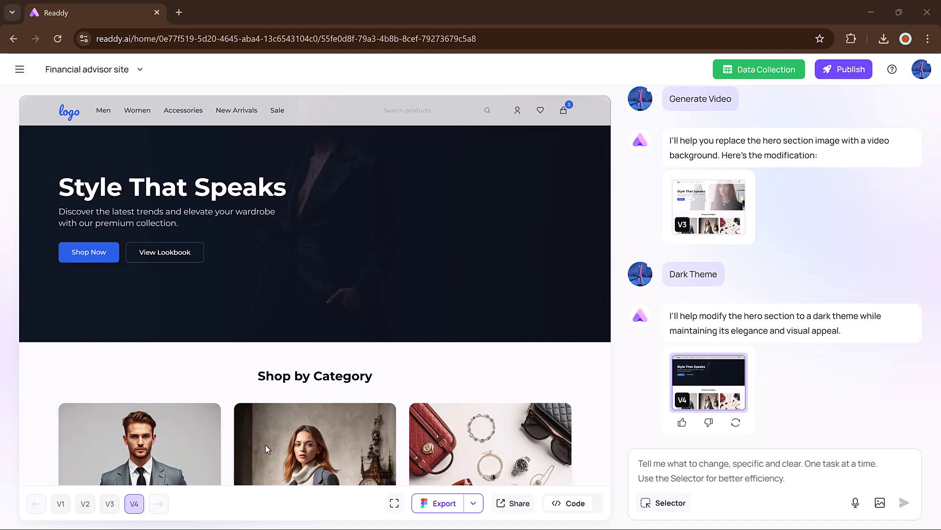
{"action": "left_click", "coordinate": [109, 504]}
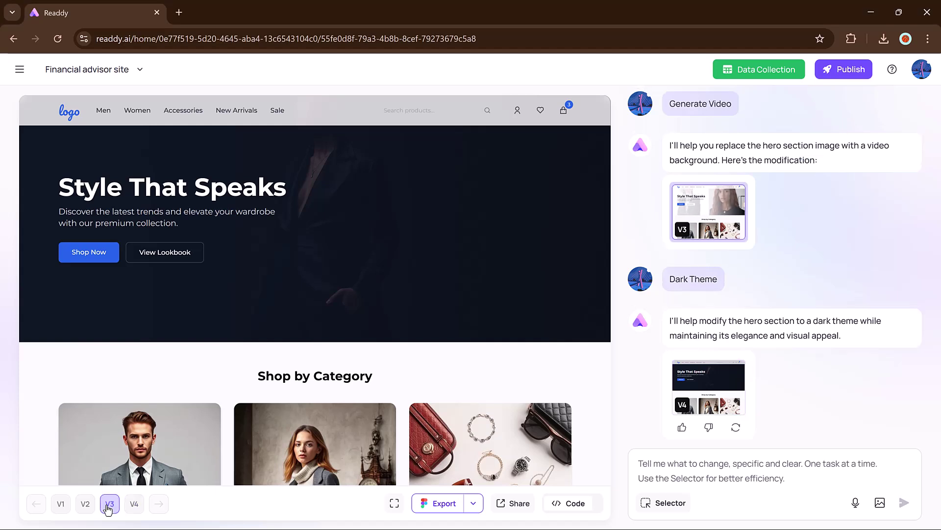
{"action": "left_click", "coordinate": [131, 508]}
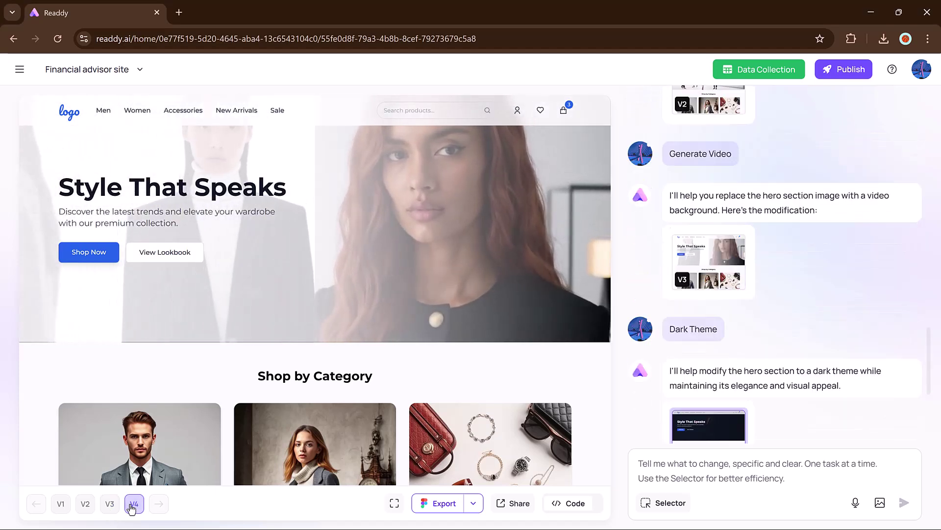
{"action": "left_click", "coordinate": [132, 504]}
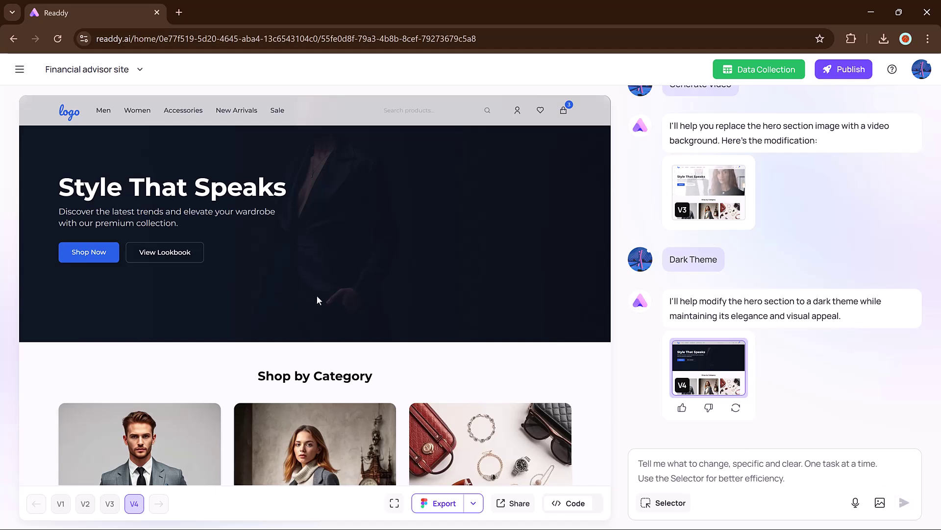
Add a new page and submit the Customer Support & Service Center page description
{"action": "scroll", "coordinate": [638, 343], "scroll_direction": "up", "scroll_amount": 3}
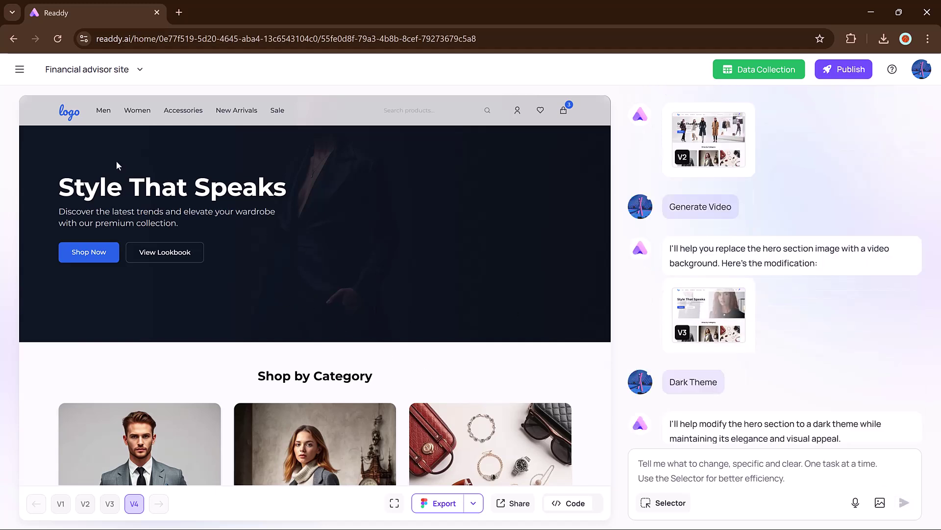
{"action": "mouse_move", "coordinate": [8, 72]}
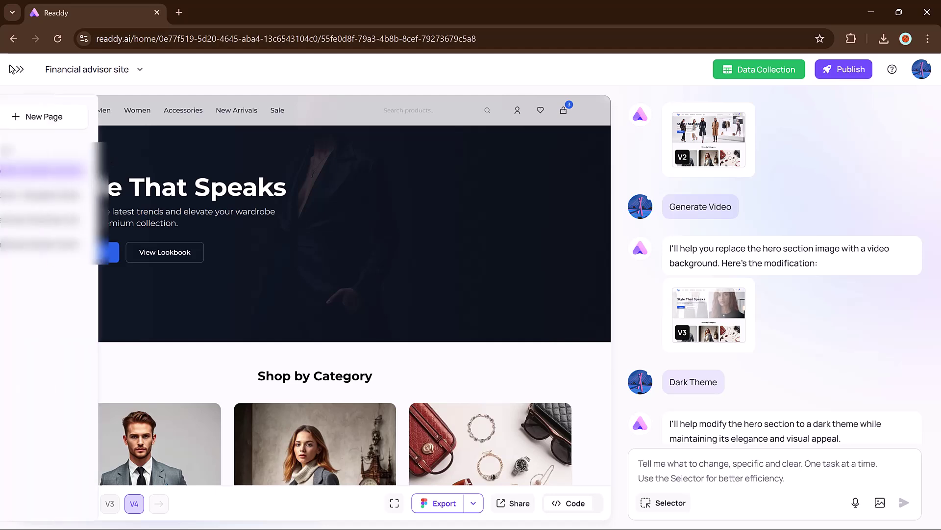
{"action": "left_click", "coordinate": [56, 117]}
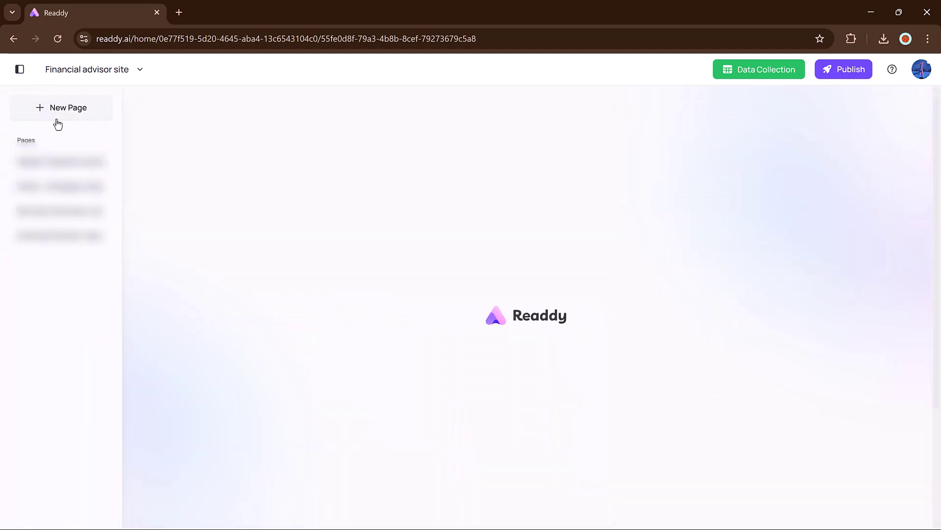
{"action": "type", "text": "I want to create a Service Center page for my eCommerce store. The layout should include a clean header with a title like \"Customer Support & Service Center.\" Below that, add a three-column section with cards for key services: Order Tracking, Returns & Refunds, and Technical Support — each with an icon, title, and short description. Include a FAQ section with accordion-style questions and answers. Add a contact form at the bottom with fields for name, email, order number, and message. Use a light theme with soft colors, modern fonts, and mobile-responsive design. Generate clean HTML/CSS code and make the layout user-friendly and easy to navigate."}
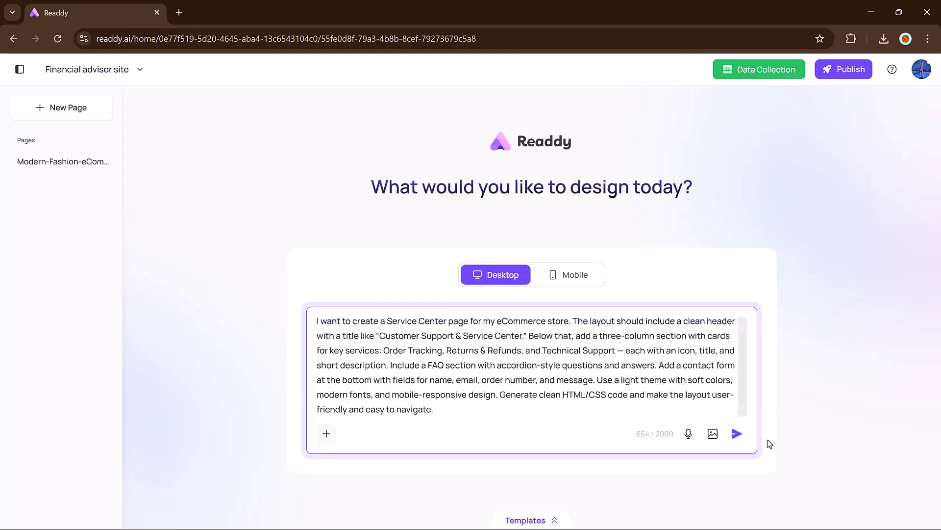
{"action": "left_click", "coordinate": [737, 434]}
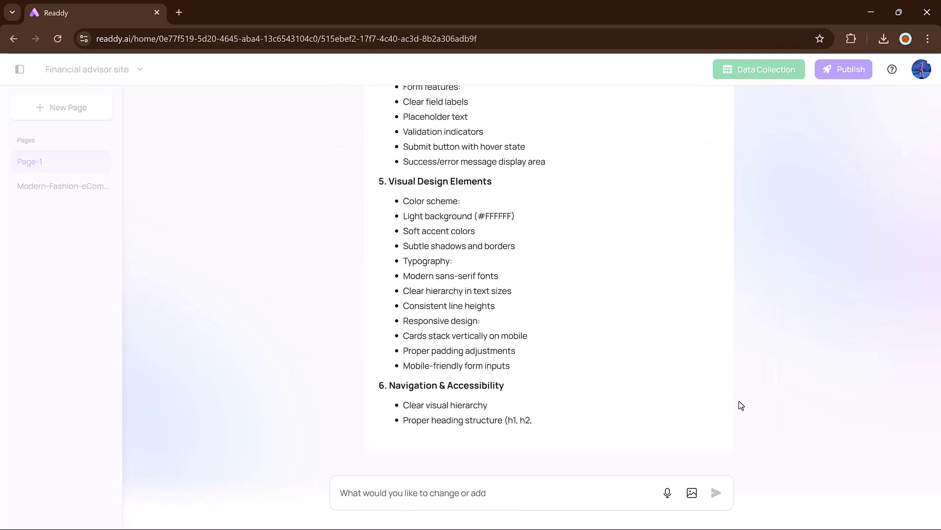
Generate the Service Center page V1 and scroll through its FAQs, contact form and footer
{"action": "left_click", "coordinate": [618, 398]}
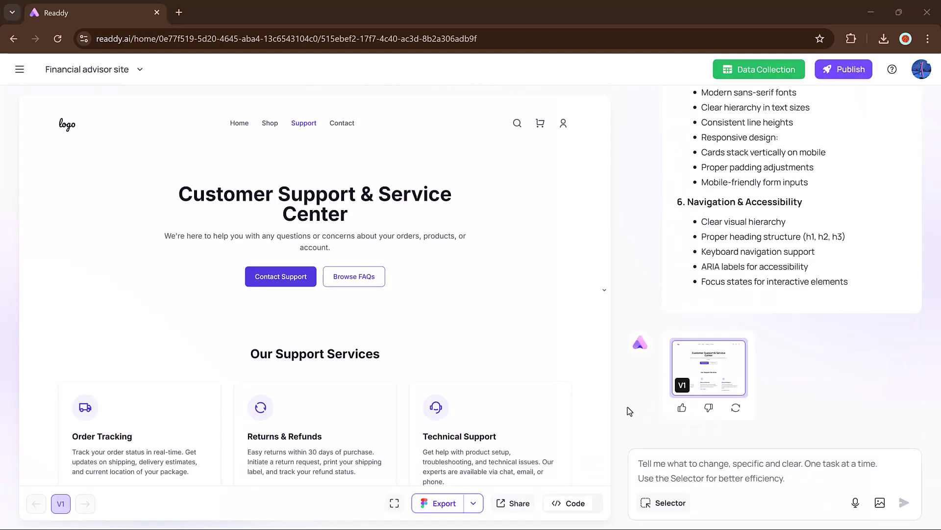
{"action": "scroll", "coordinate": [385, 233], "scroll_direction": "down", "scroll_amount": 8}
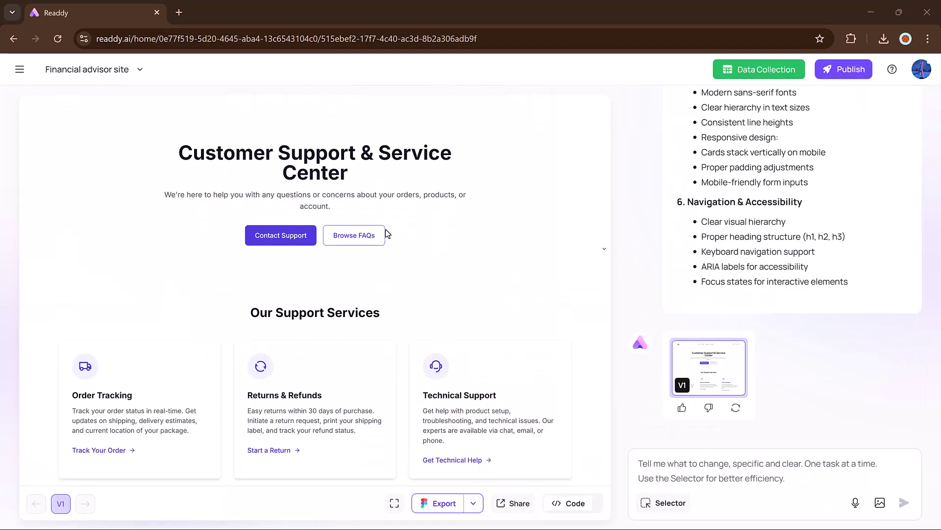
{"action": "scroll", "coordinate": [389, 231], "scroll_direction": "down", "scroll_amount": 9}
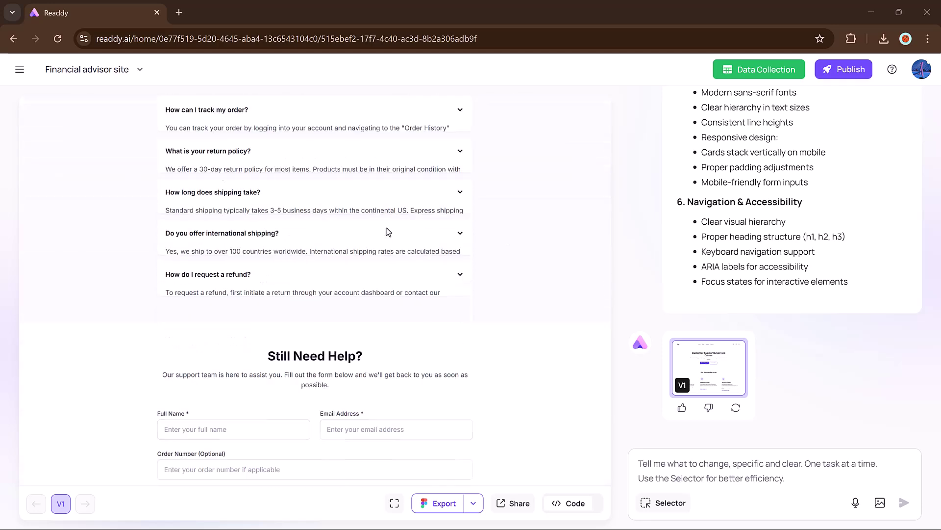
{"action": "scroll", "coordinate": [387, 229], "scroll_direction": "down", "scroll_amount": 4}
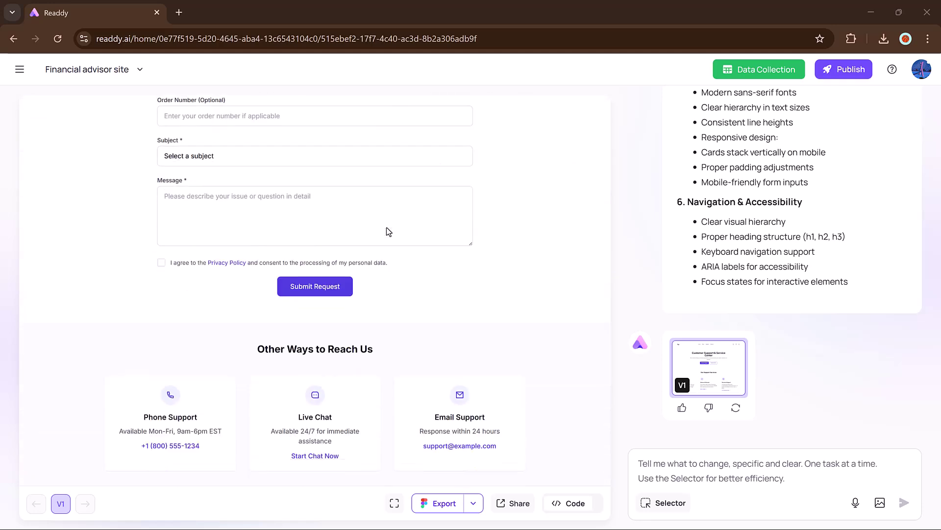
{"action": "scroll", "coordinate": [388, 230], "scroll_direction": "up", "scroll_amount": 1}
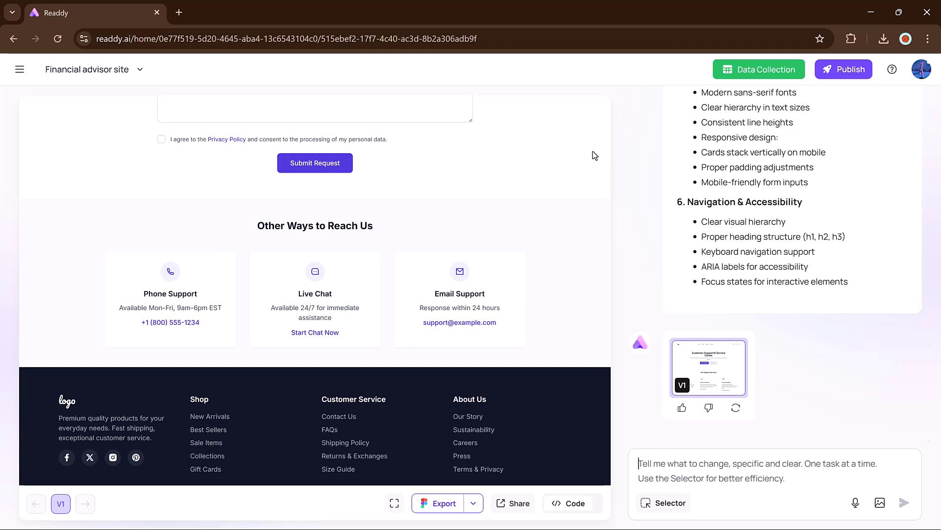
Request Other Ways to Reach Us cards that pop with a shadow on hover, then review V2
{"action": "type", "text": "\"On hover, the Other way to reach us should have a slight pop and shadow transform.\""}
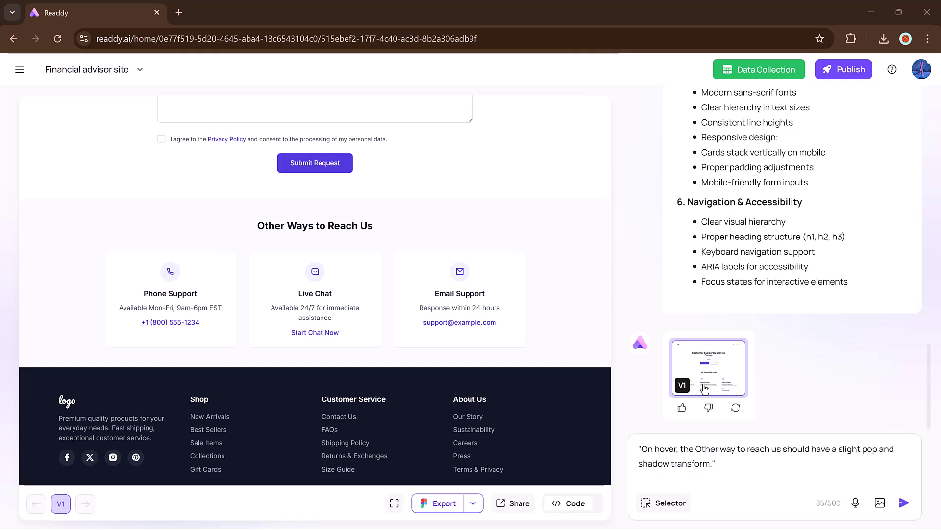
{"action": "left_click", "coordinate": [759, 475]}
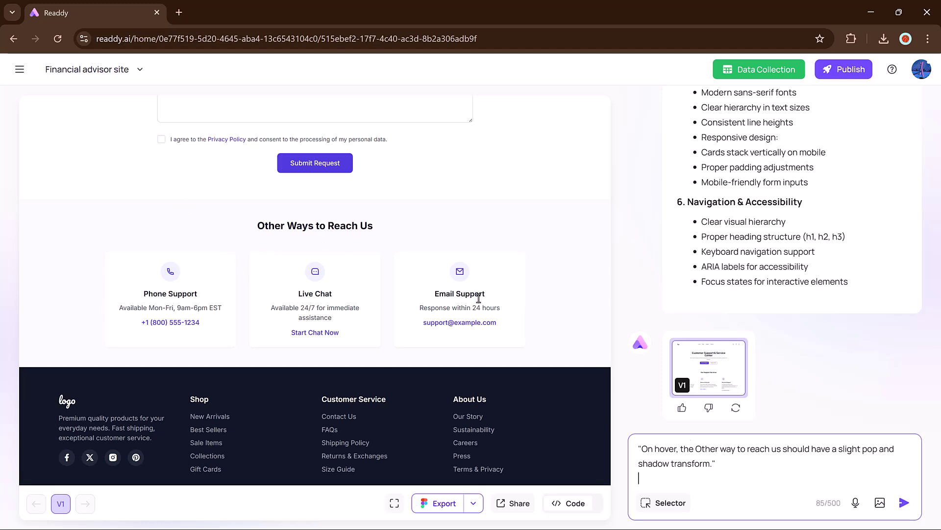
{"action": "left_click", "coordinate": [904, 502]}
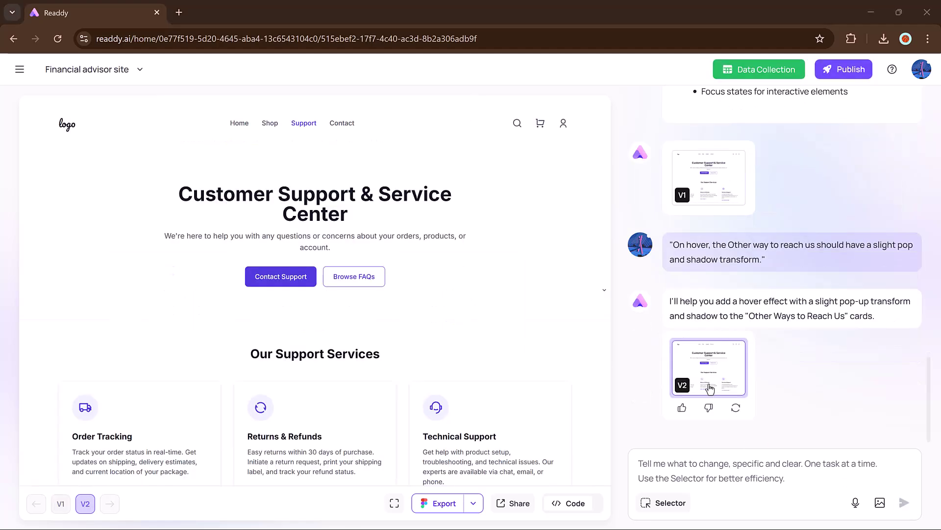
{"action": "scroll", "coordinate": [466, 342], "scroll_direction": "down", "scroll_amount": 9}
{"action": "scroll", "coordinate": [466, 343], "scroll_direction": "down", "scroll_amount": 10}
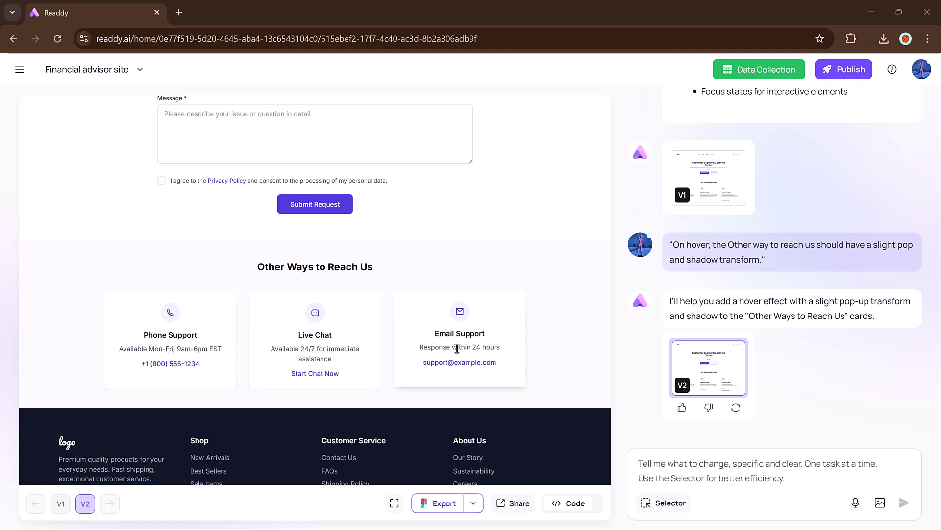
{"action": "scroll", "coordinate": [560, 357], "scroll_direction": "up", "scroll_amount": 10}
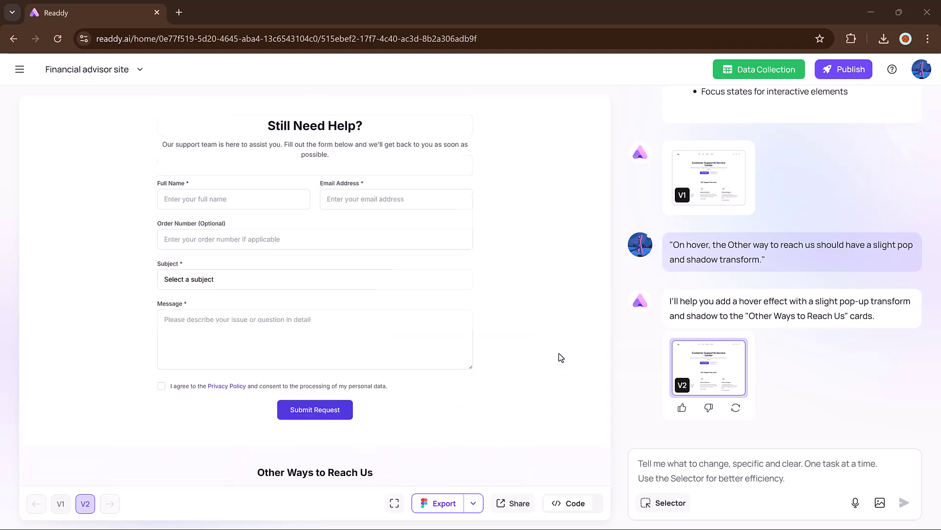
{"action": "scroll", "coordinate": [561, 357], "scroll_direction": "down", "scroll_amount": 4}
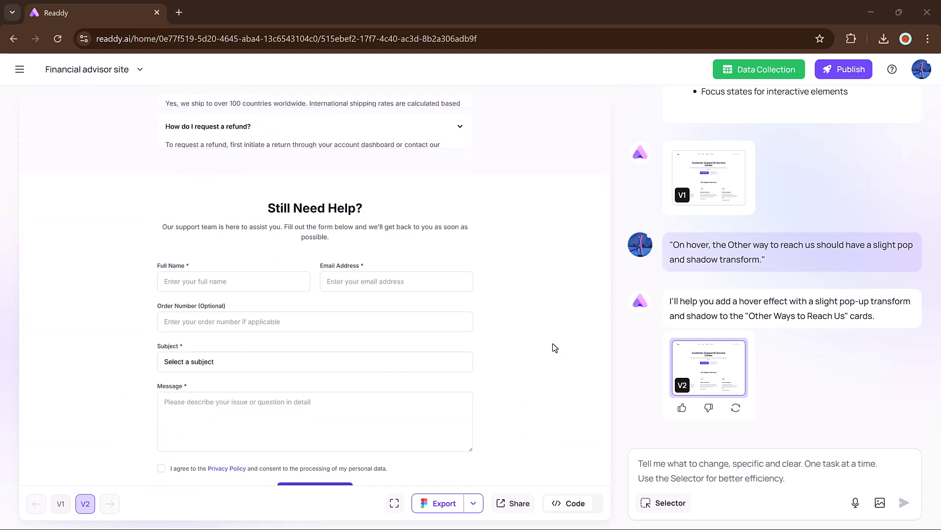
{"action": "scroll", "coordinate": [550, 361], "scroll_direction": "up", "scroll_amount": 2}
{"action": "scroll", "coordinate": [533, 373], "scroll_direction": "up", "scroll_amount": 15}
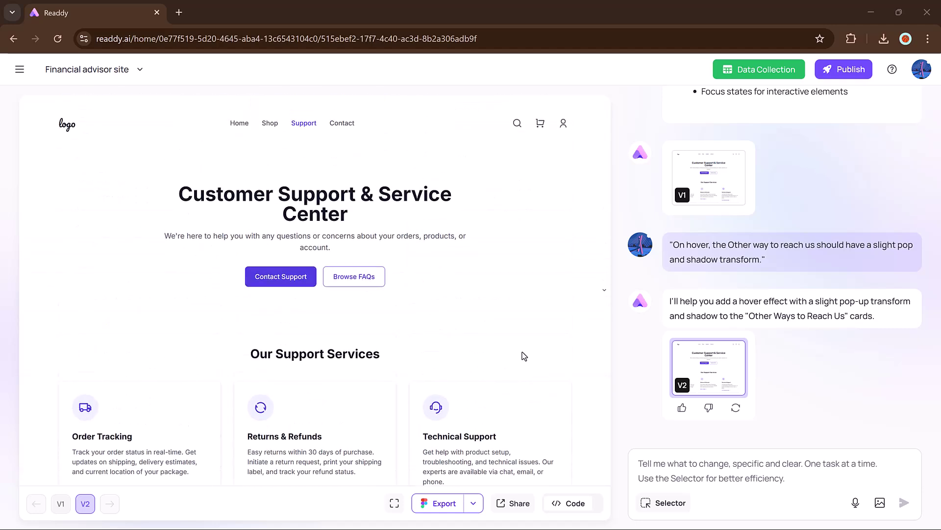
Open the V2 HTML source, scroll to the .service-card:hover styles, and copy the code
{"action": "left_click", "coordinate": [572, 503]}
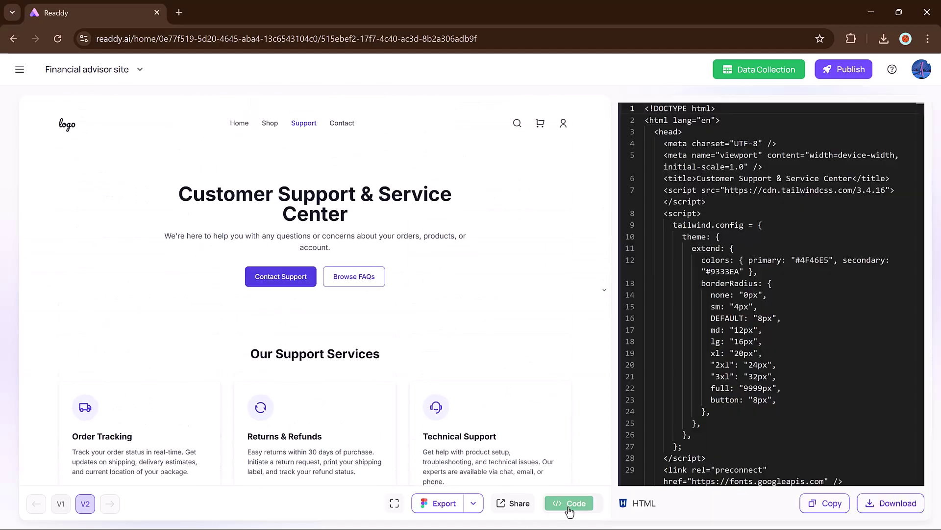
{"action": "scroll", "coordinate": [711, 339], "scroll_direction": "down", "scroll_amount": 4}
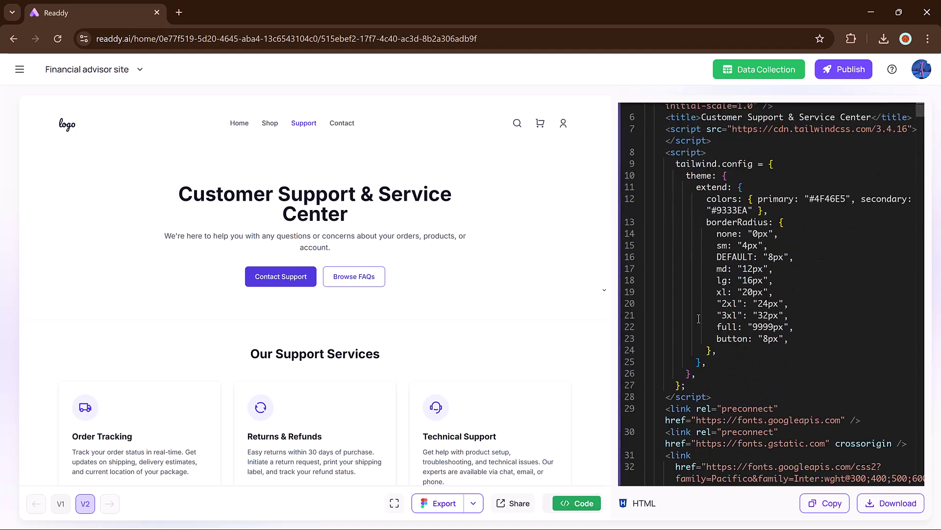
{"action": "scroll", "coordinate": [698, 319], "scroll_direction": "down", "scroll_amount": 8}
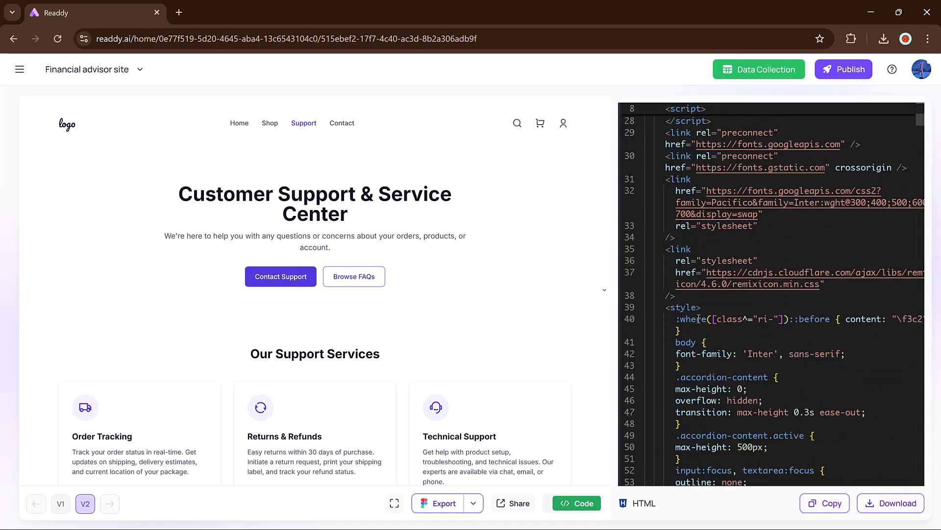
{"action": "scroll", "coordinate": [699, 319], "scroll_direction": "down", "scroll_amount": 8}
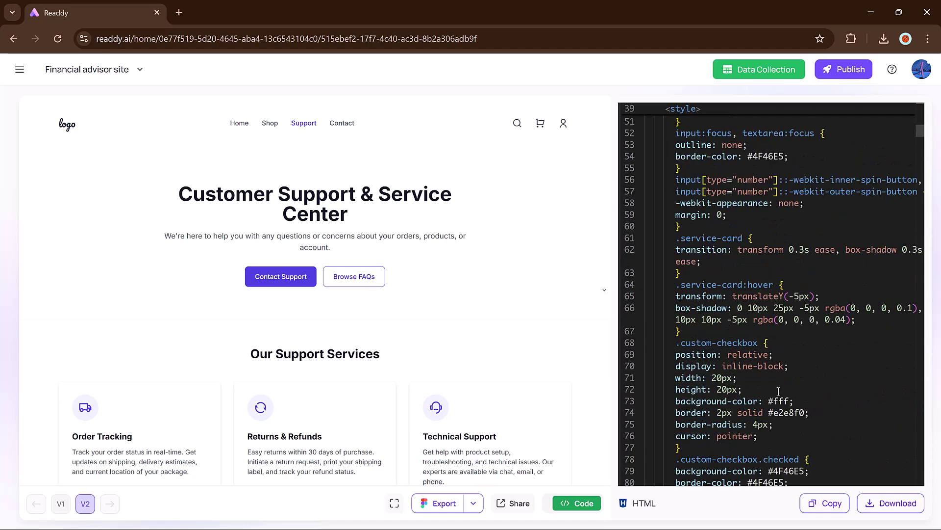
{"action": "left_click", "coordinate": [827, 503]}
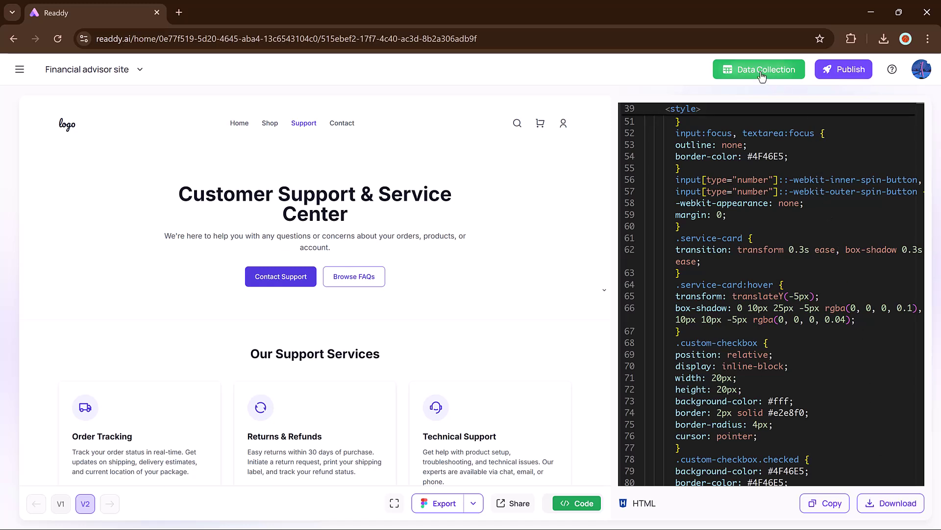
Start publishing the project and select the domain field on the Publish Project step
{"action": "left_click", "coordinate": [829, 77]}
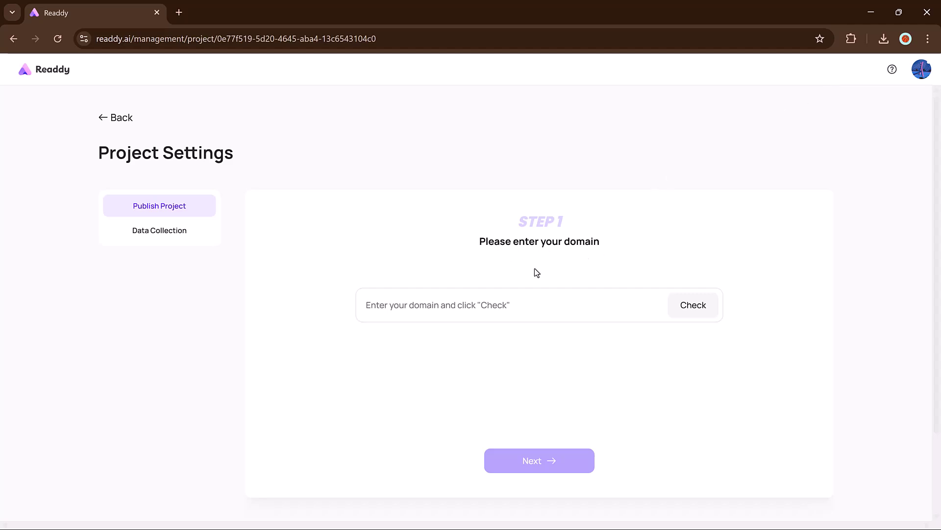
{"action": "left_click", "coordinate": [431, 312]}
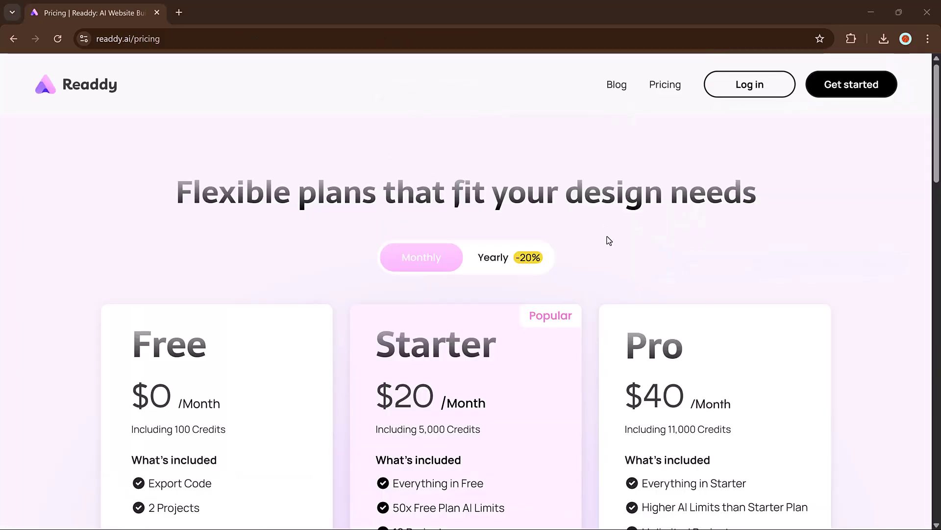
Scroll down the pricing page to review the Free, Starter and Pro plans
{"action": "scroll", "coordinate": [295, 248], "scroll_direction": "down", "scroll_amount": 4}
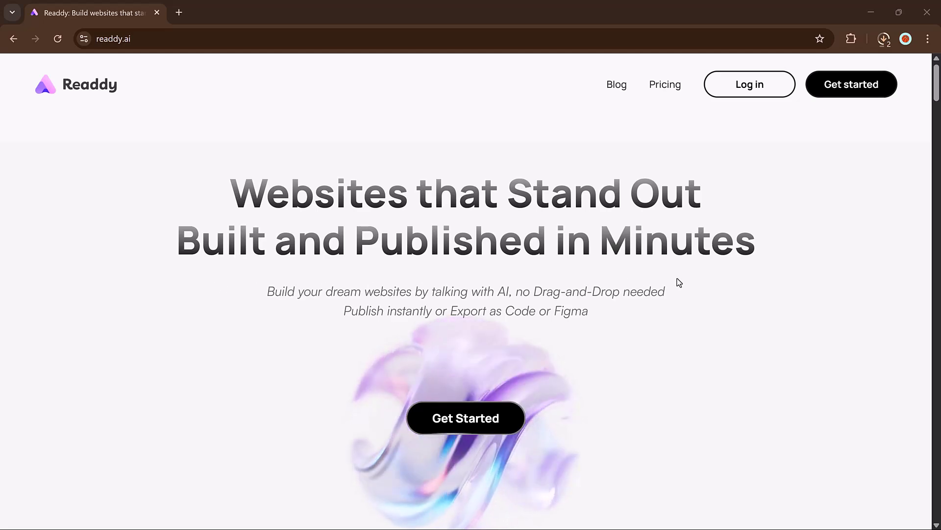
Scroll the homepage past the demo video down to the Financial Advisor Site template card
{"action": "scroll", "coordinate": [697, 385], "scroll_direction": "down", "scroll_amount": 2}
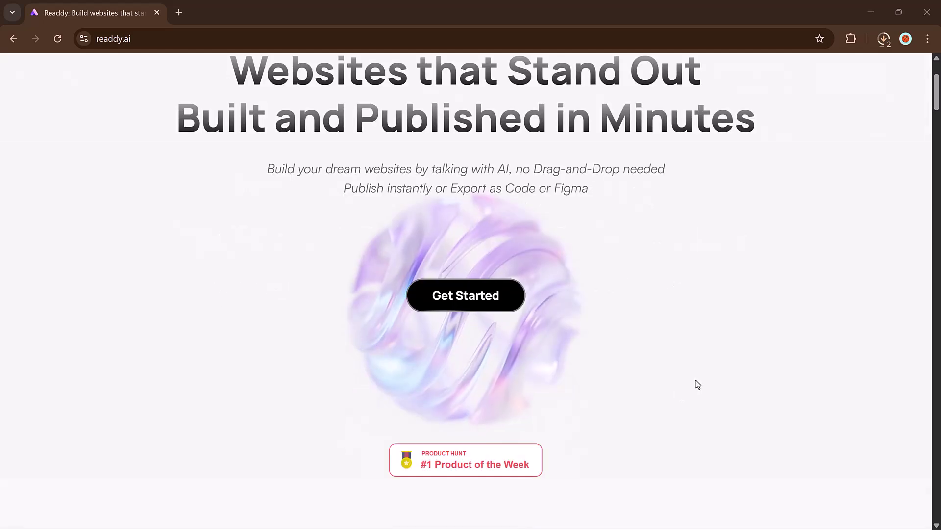
{"action": "scroll", "coordinate": [697, 385], "scroll_direction": "down", "scroll_amount": 8}
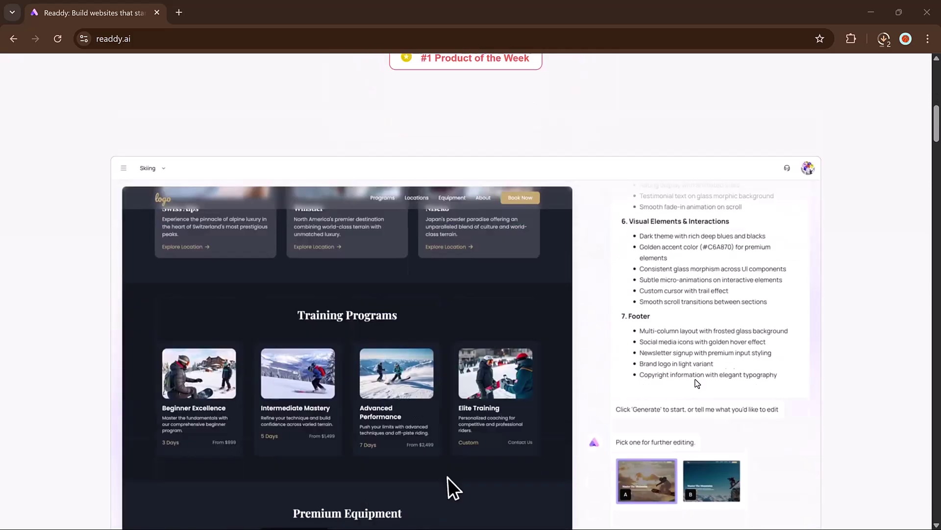
{"action": "scroll", "coordinate": [697, 382], "scroll_direction": "down", "scroll_amount": 2}
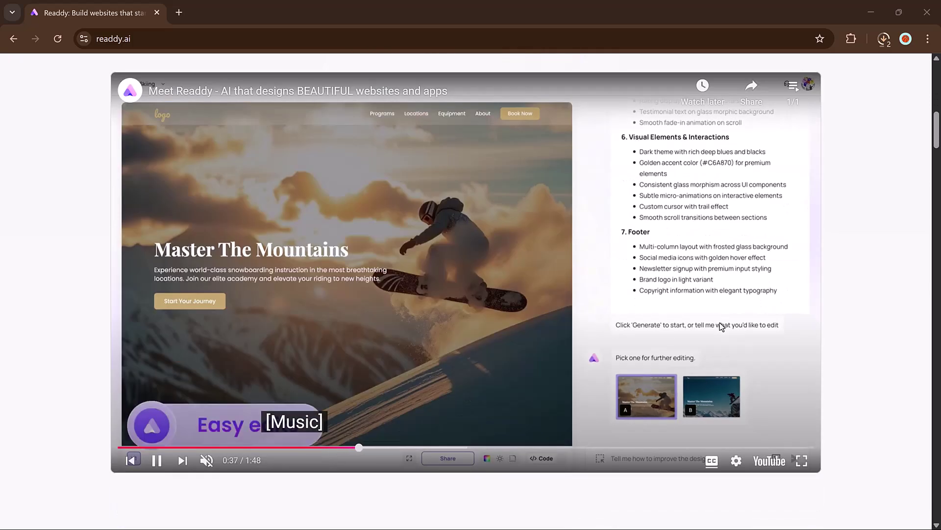
{"action": "scroll", "coordinate": [722, 326], "scroll_direction": "down", "scroll_amount": 10}
{"action": "scroll", "coordinate": [719, 322], "scroll_direction": "down", "scroll_amount": 6}
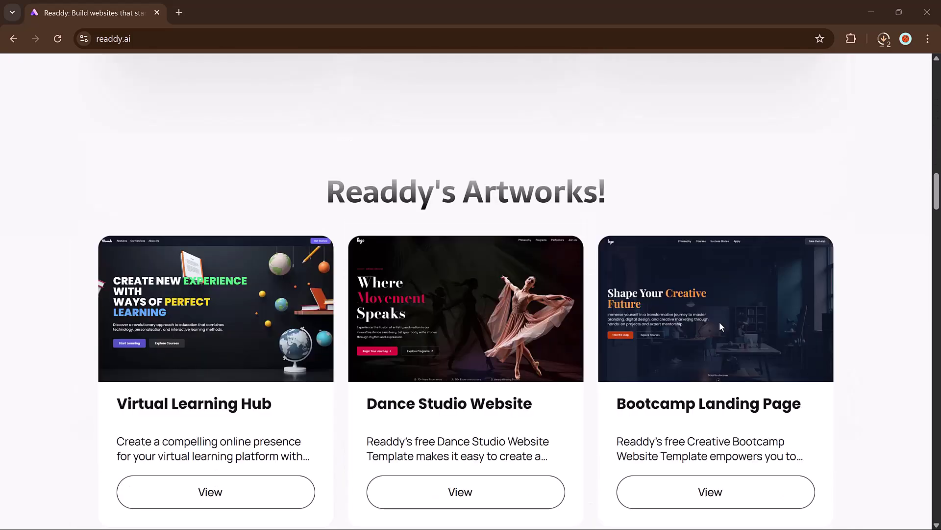
{"action": "scroll", "coordinate": [719, 322], "scroll_direction": "down", "scroll_amount": 3}
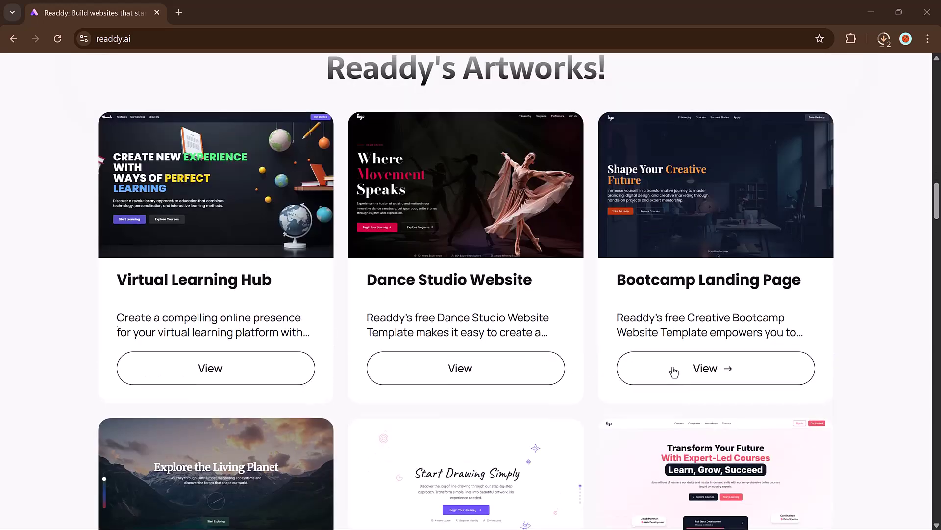
{"action": "scroll", "coordinate": [672, 372], "scroll_direction": "down", "scroll_amount": 5}
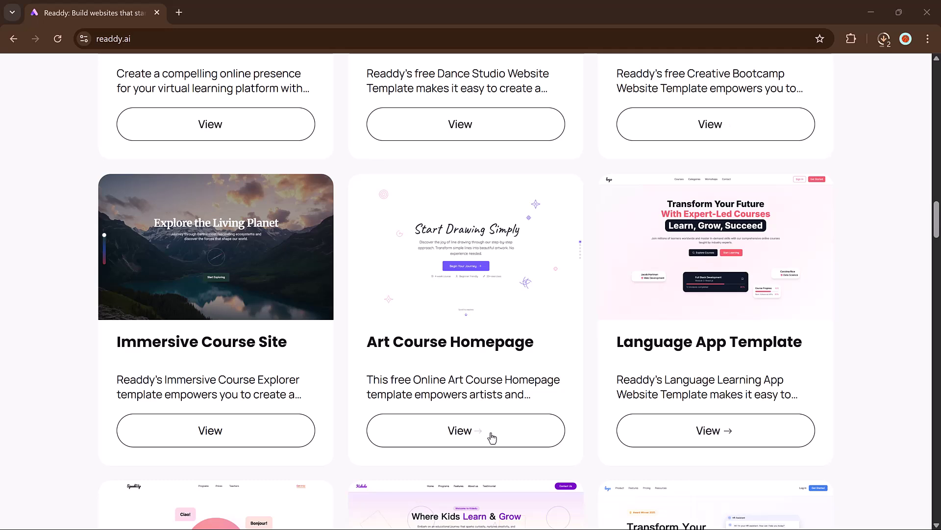
{"action": "scroll", "coordinate": [260, 441], "scroll_direction": "down", "scroll_amount": 7}
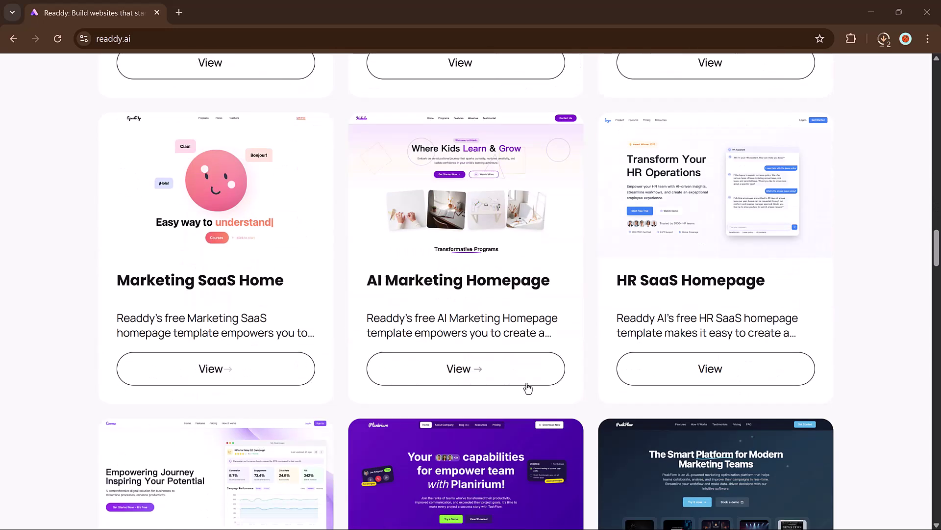
{"action": "scroll", "coordinate": [677, 387], "scroll_direction": "down", "scroll_amount": 7}
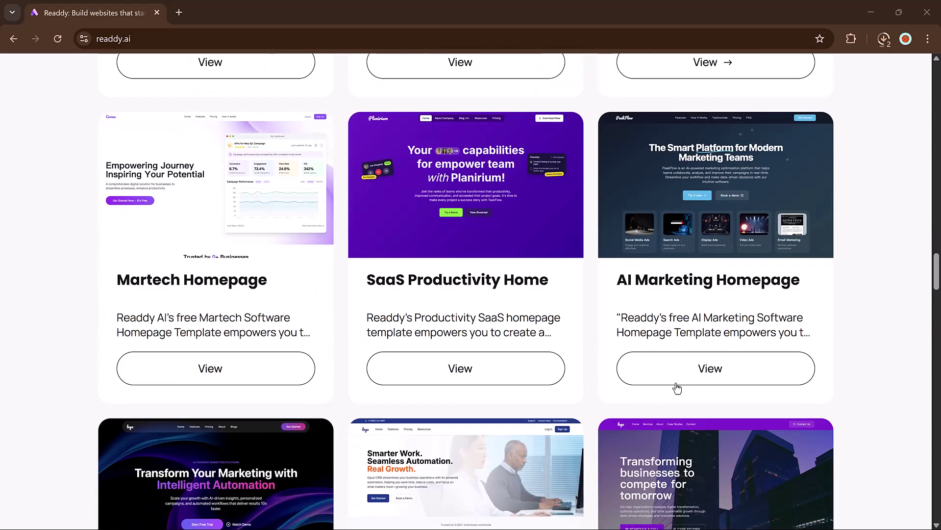
{"action": "scroll", "coordinate": [676, 387], "scroll_direction": "down", "scroll_amount": 16}
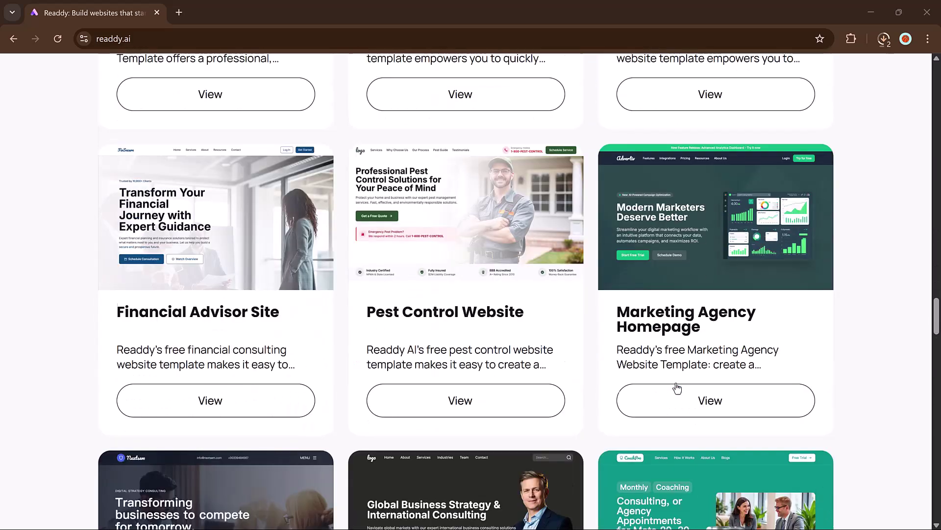